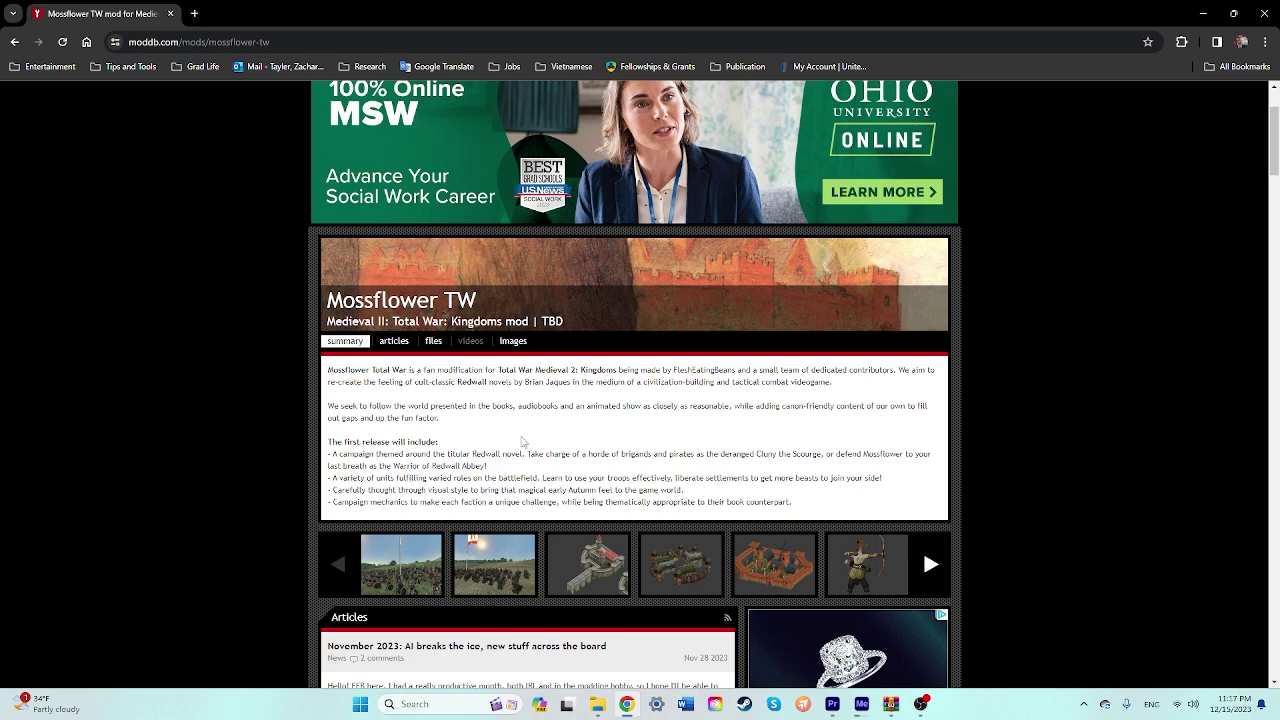
Open the Mossflower TW (BETA BRANCH) download page from the mod's files.
scroll(522, 442, down, 1)
scroll(679, 411, up, 1)
click(432, 409)
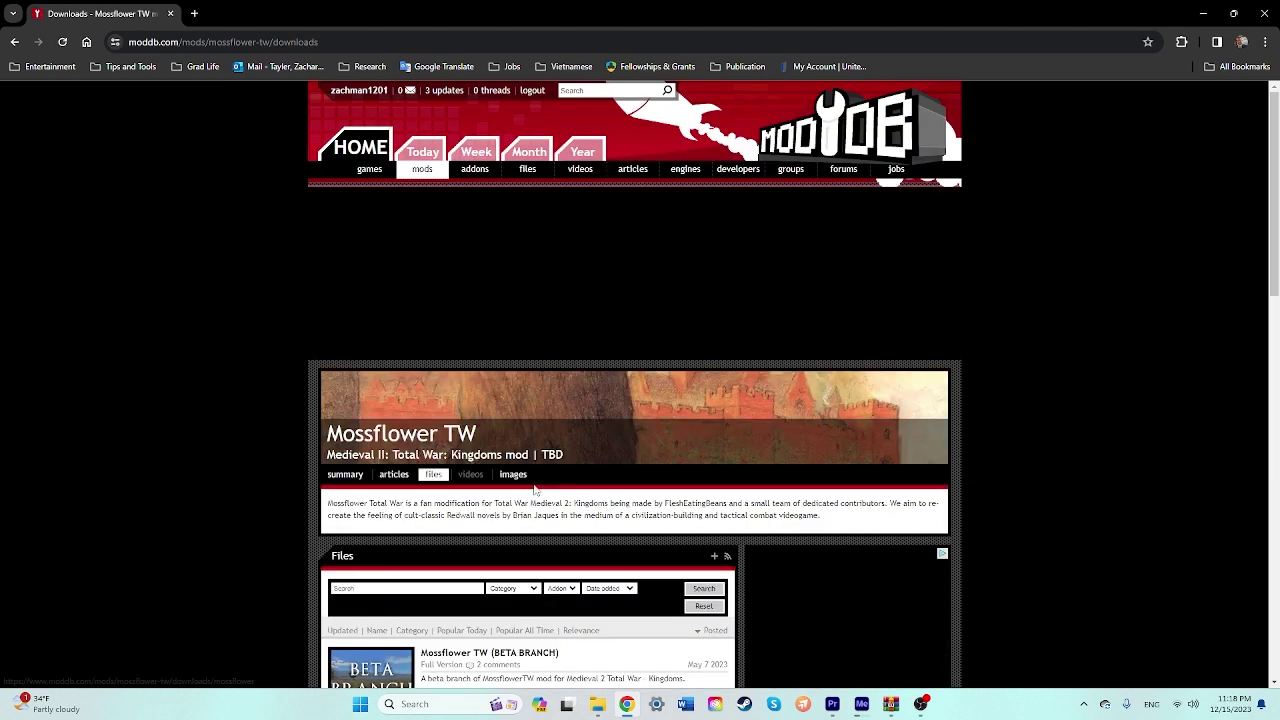
scroll(522, 505, down, 1)
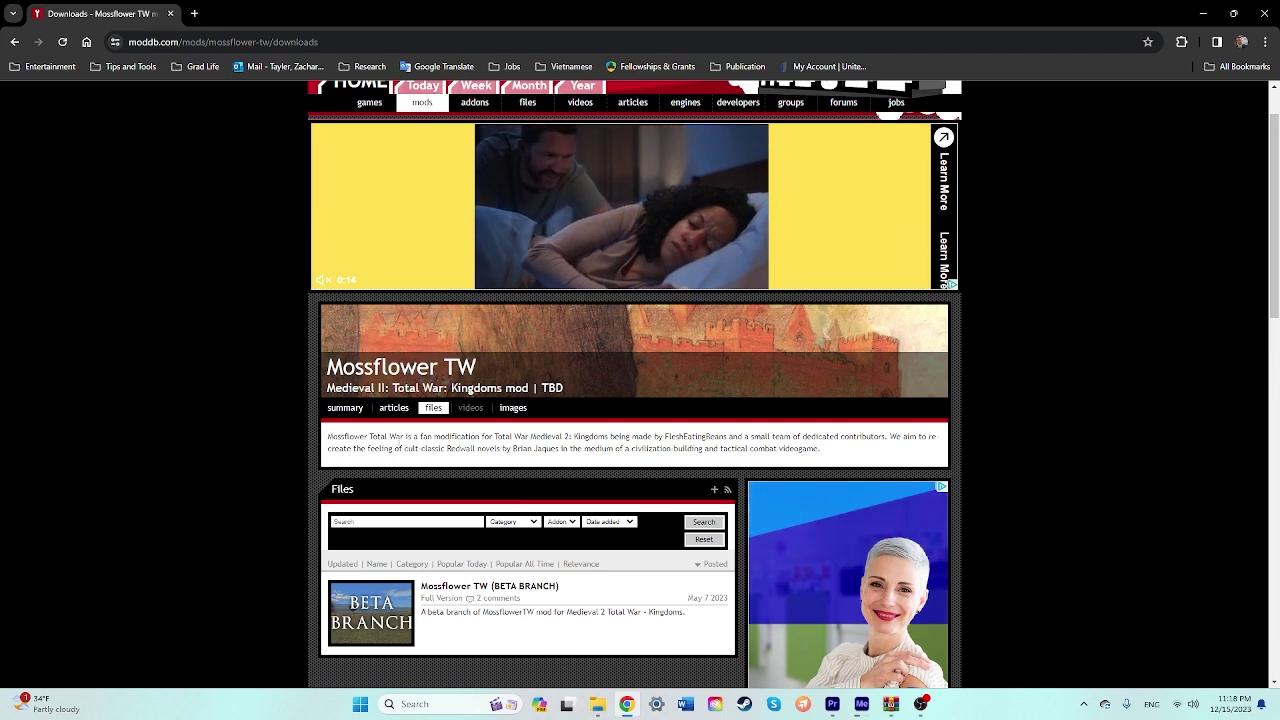
click(345, 408)
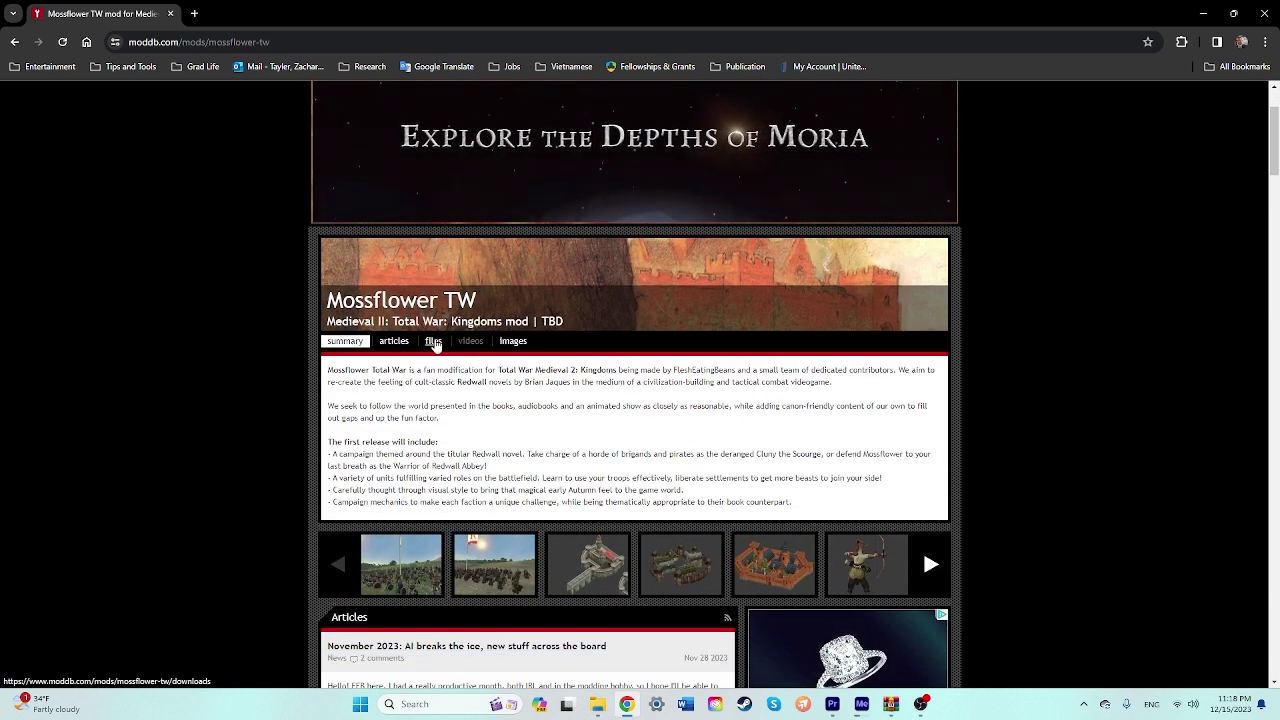
click(434, 342)
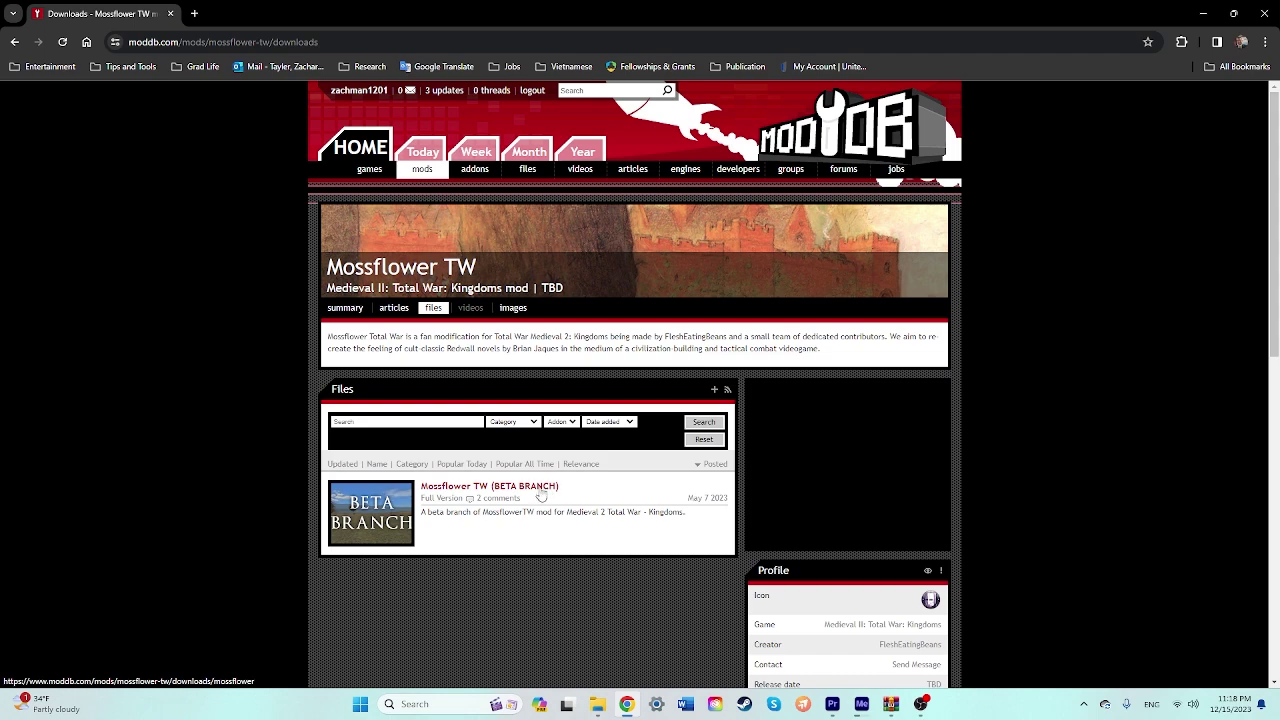
click(497, 487)
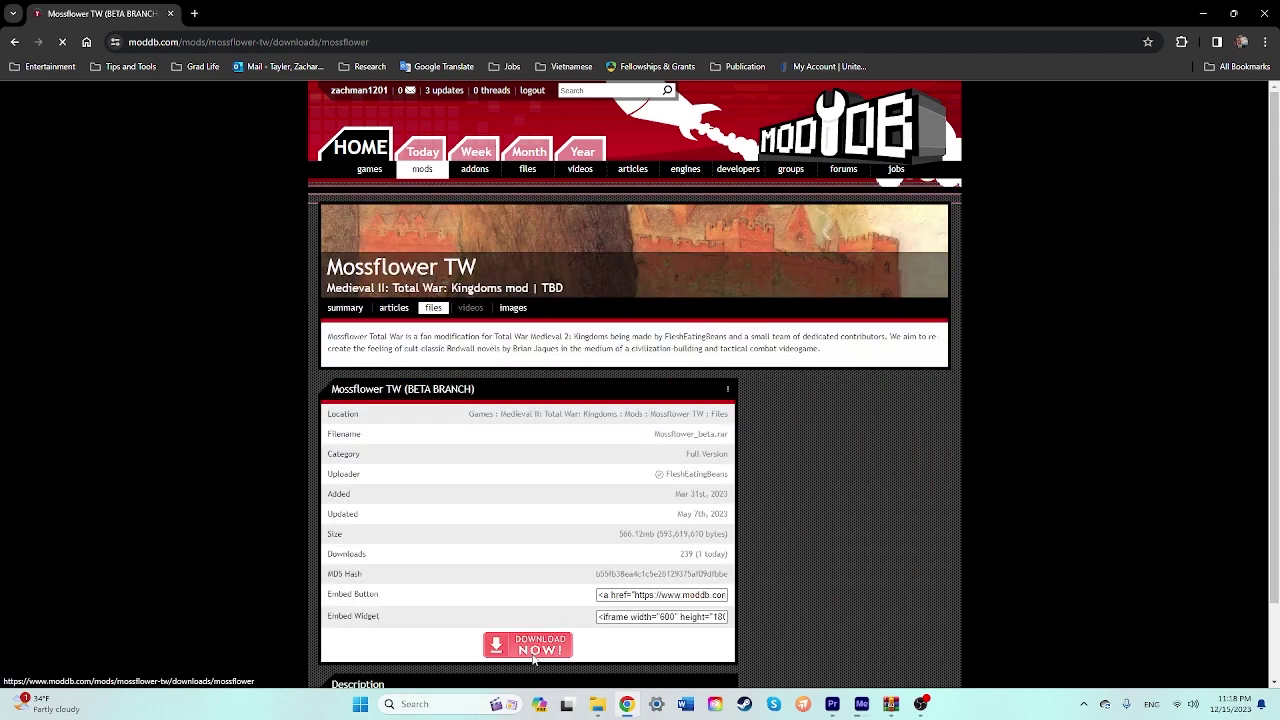
scroll(530, 618, down, 2)
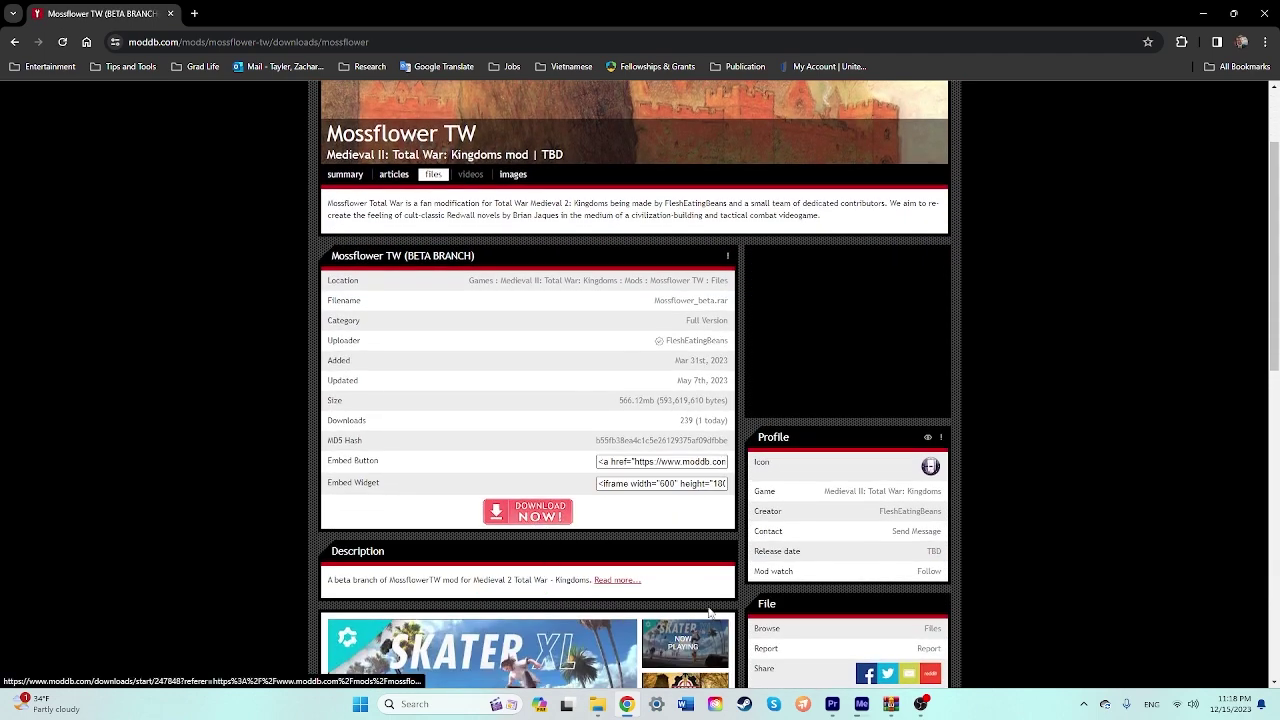
Switch to File Explorer and copy the name of the Mossflower_beta archive in Downloads, leaving the name as it is.
click(597, 705)
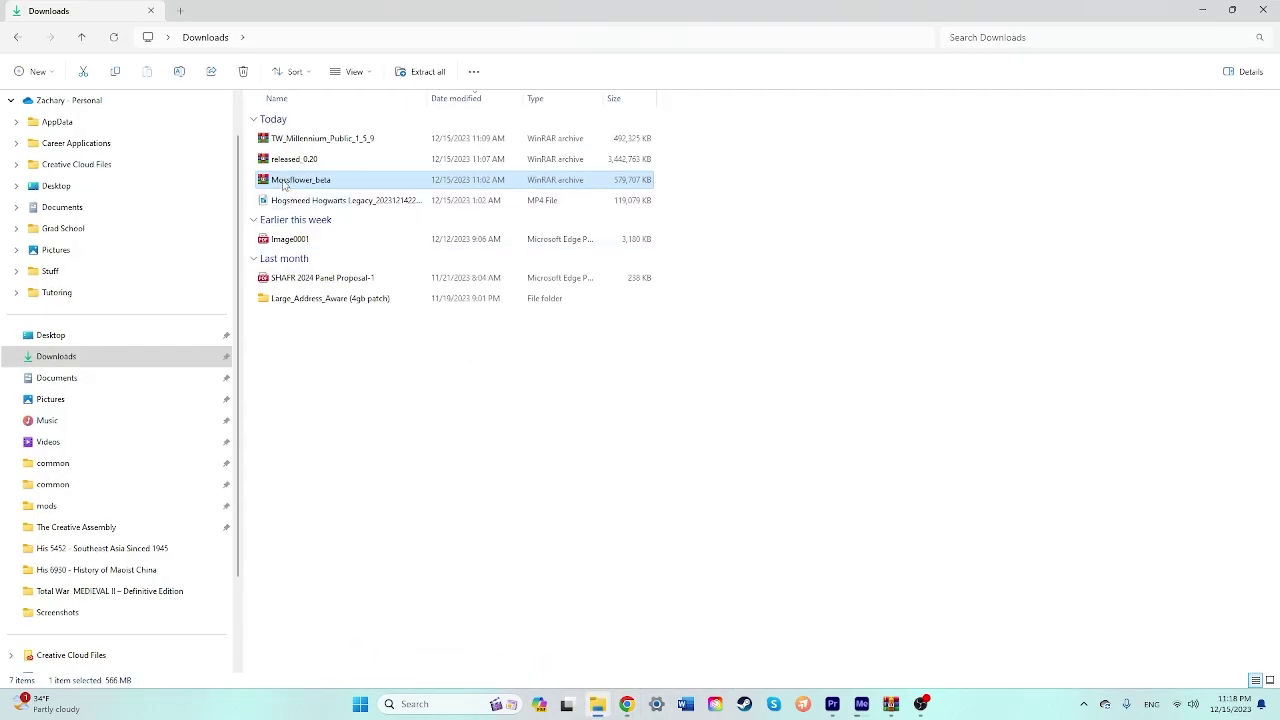
right_click(284, 184)
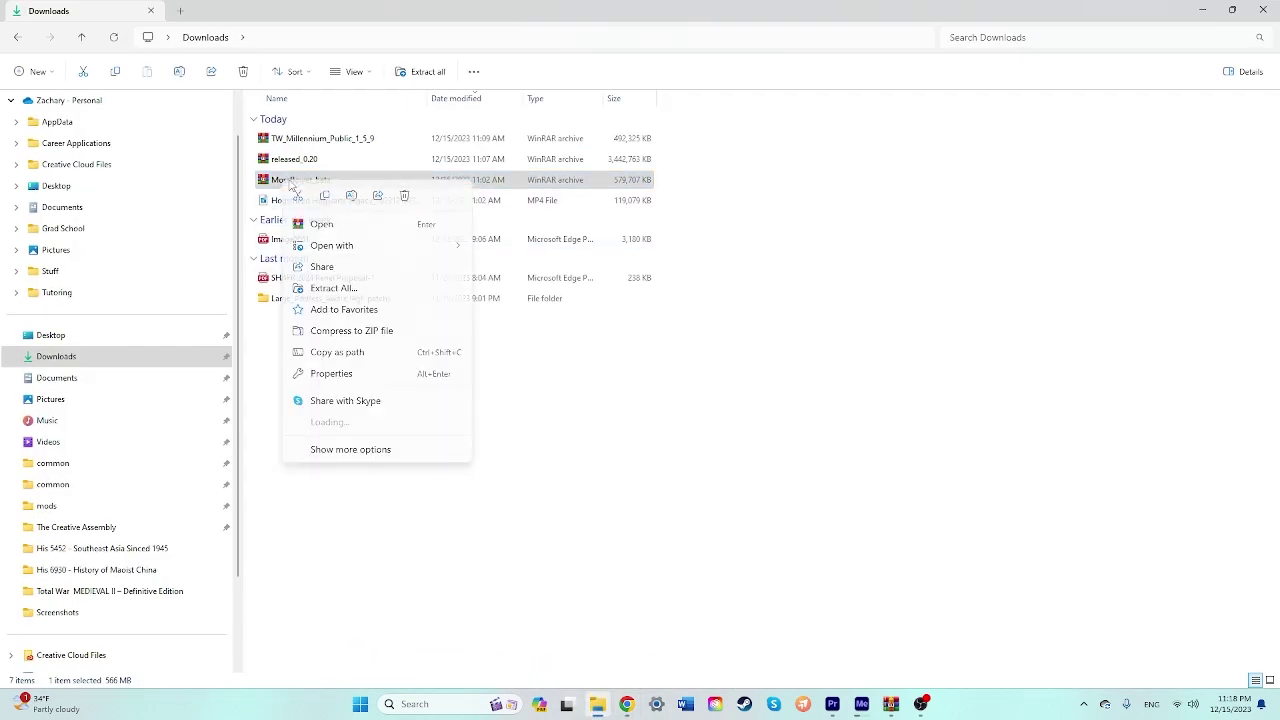
click(351, 196)
key(ctrl+c)
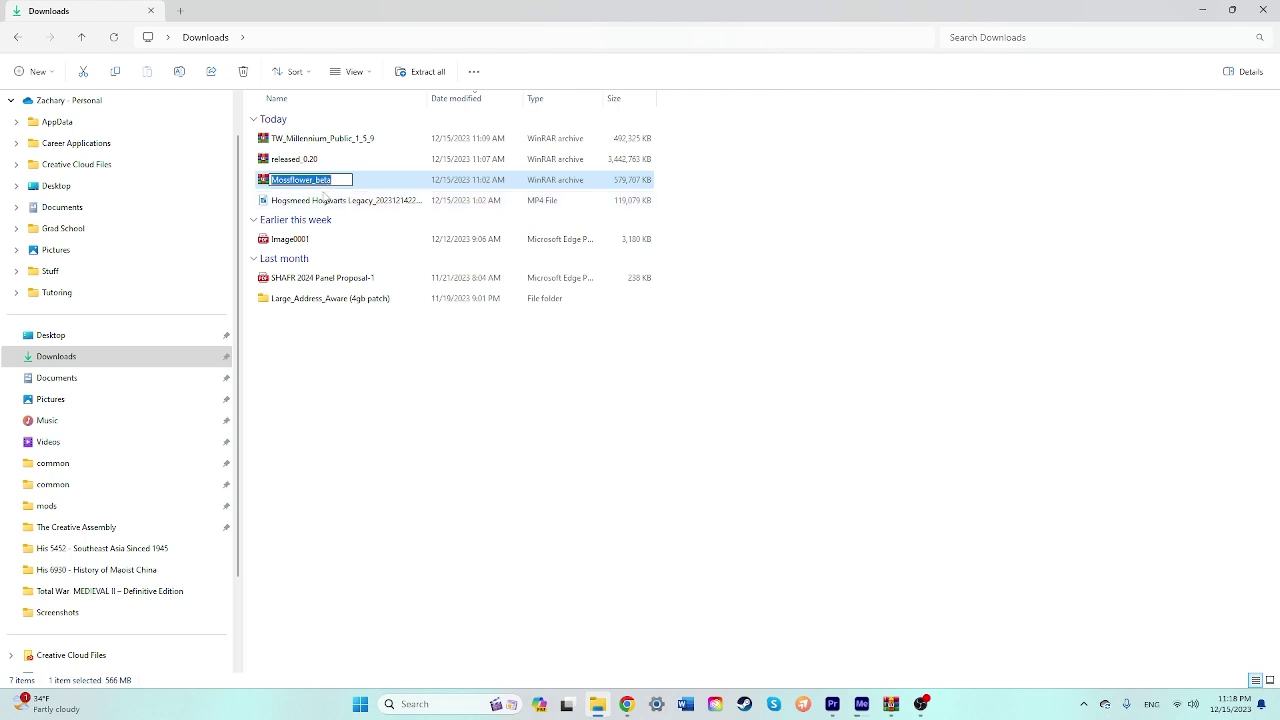
click(371, 357)
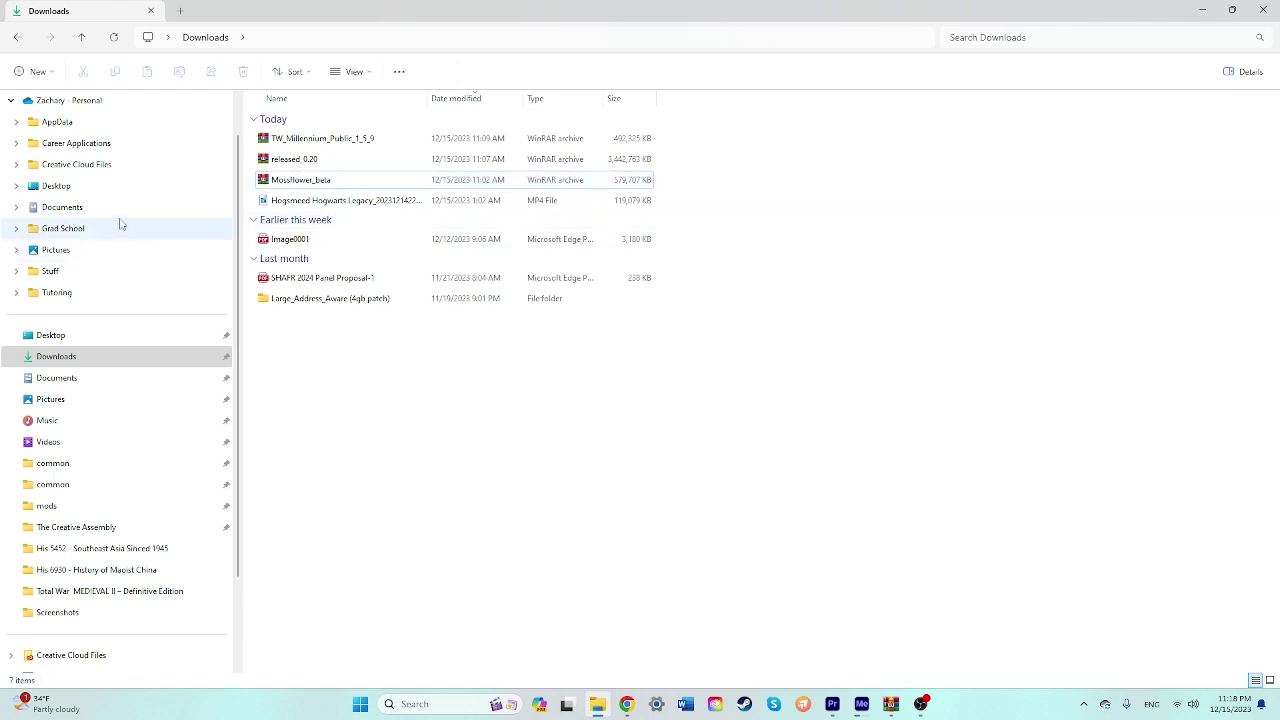
In the Steam common folder on C:, create a folder named Mossflower_beta inside Medieval II Total War's mods folder.
click(68, 464)
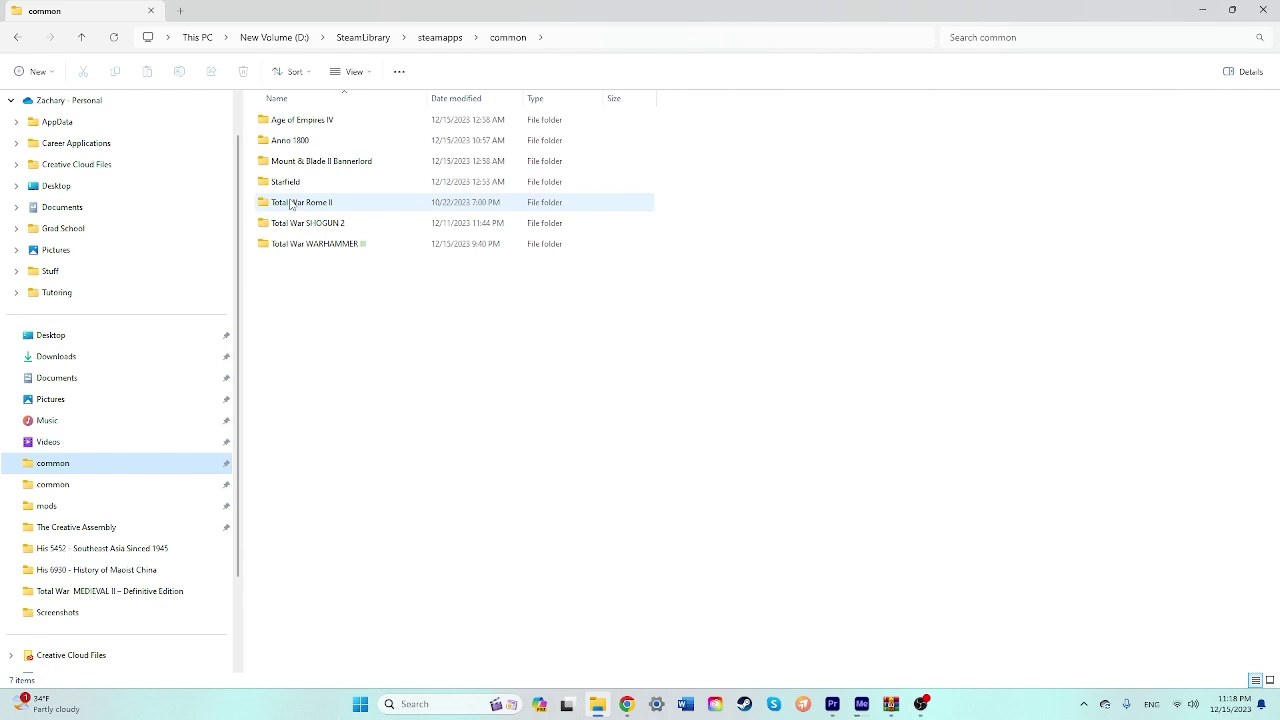
click(95, 485)
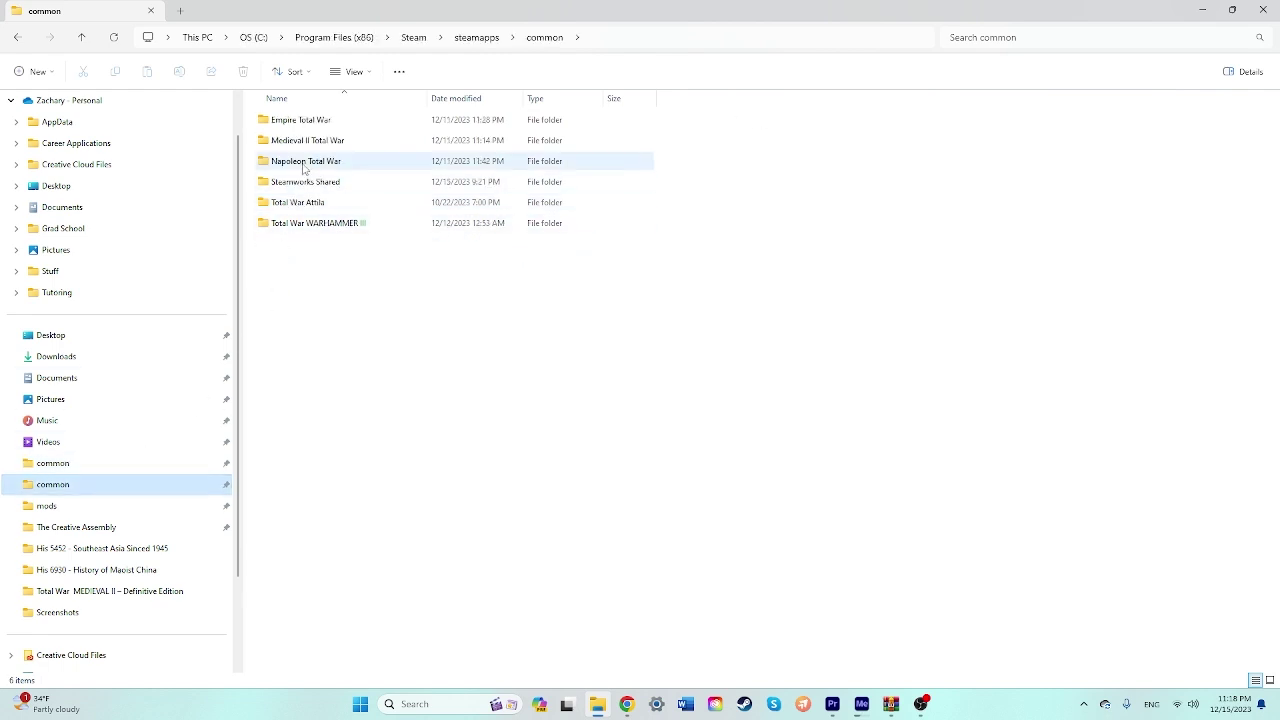
double_click(303, 140)
double_click(309, 228)
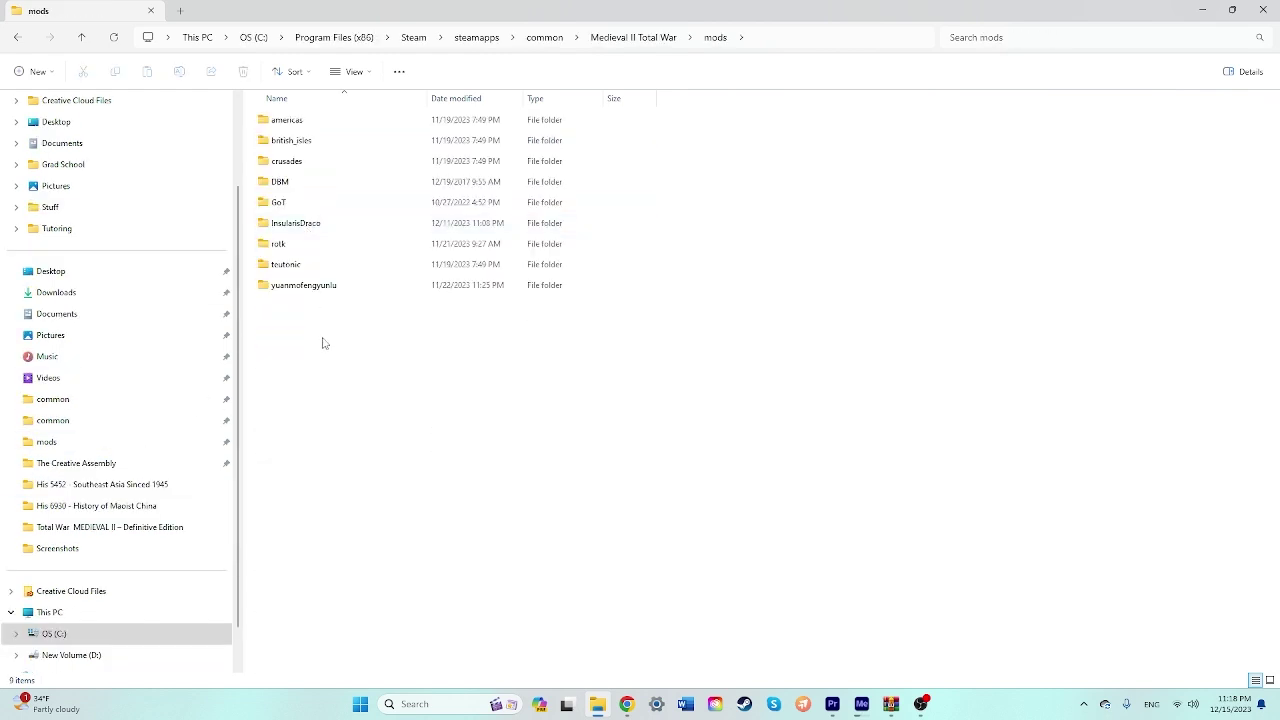
click(37, 71)
click(48, 103)
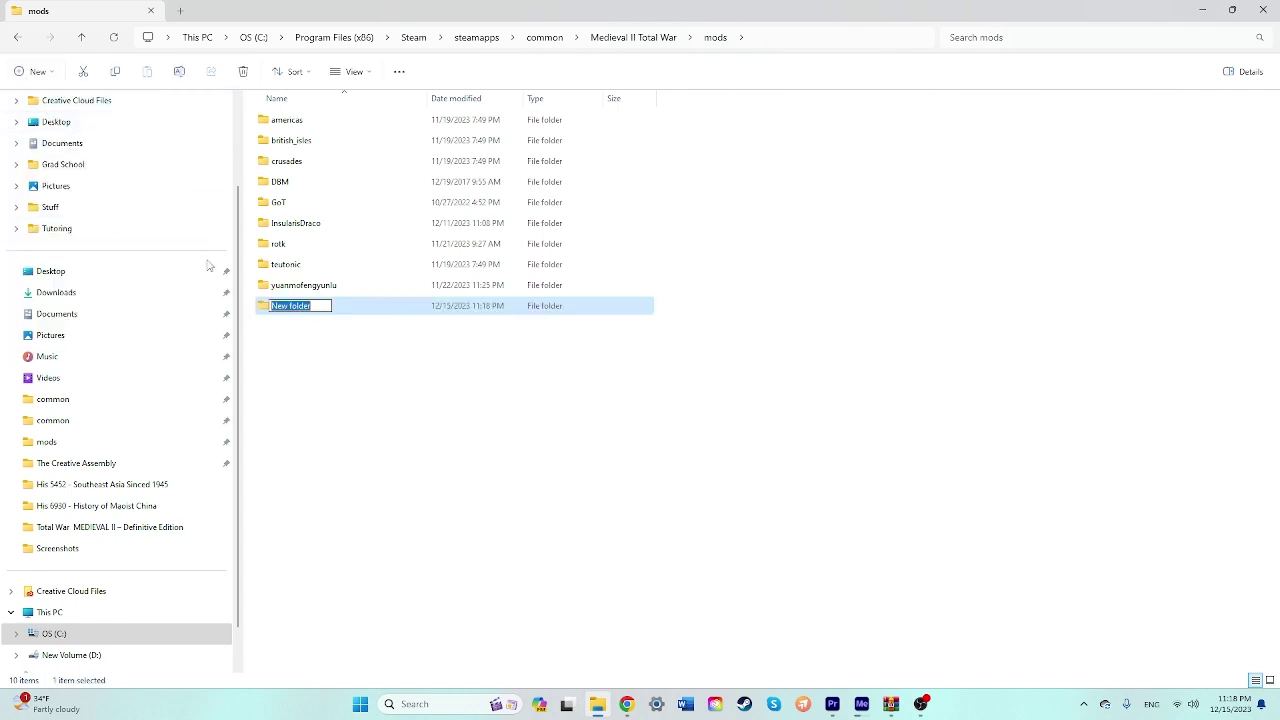
key(ctrl+v)
click(317, 345)
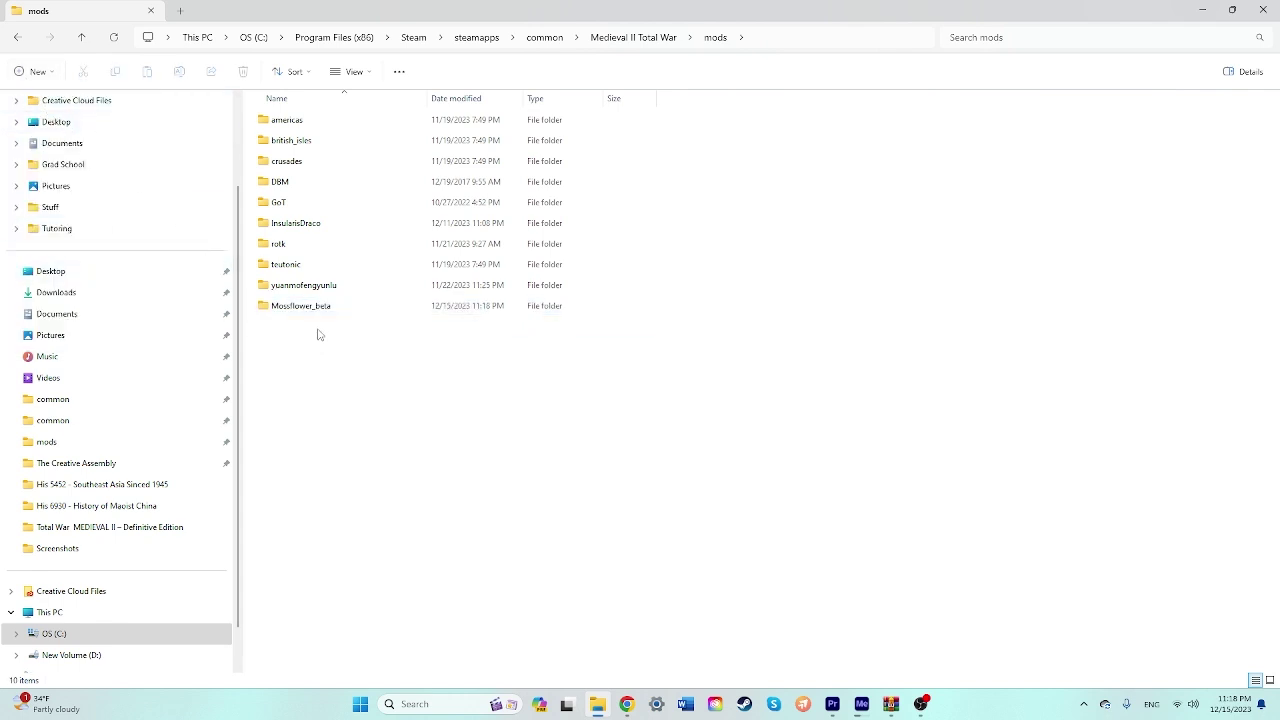
Open the Mossflower_beta archive from the Downloads folder in WinRAR.
mouse_move(900, 712)
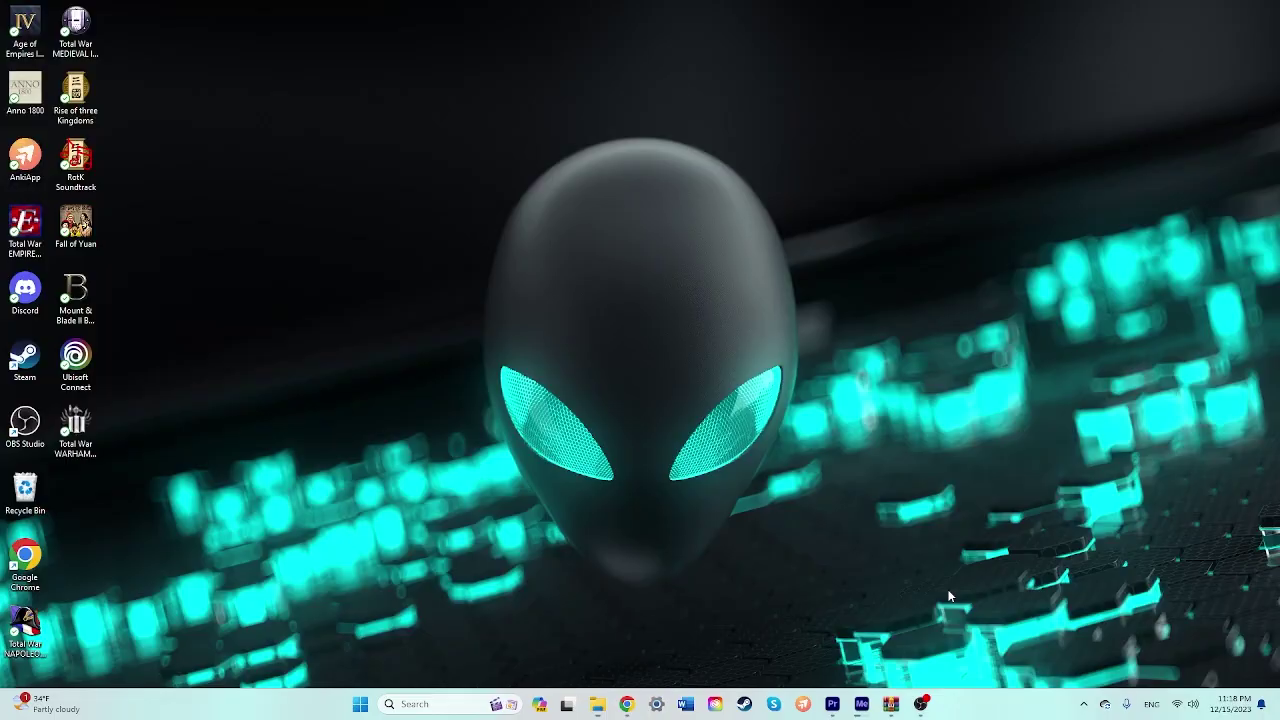
click(950, 590)
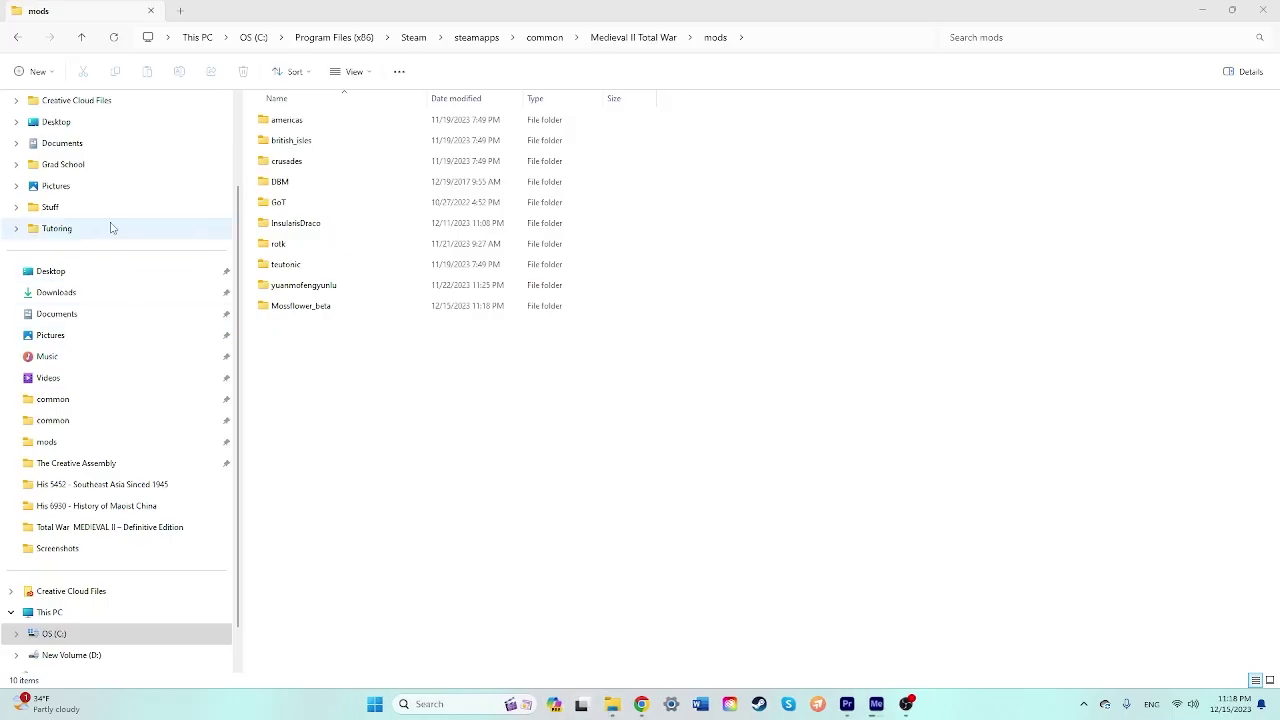
scroll(66, 168, up, 2)
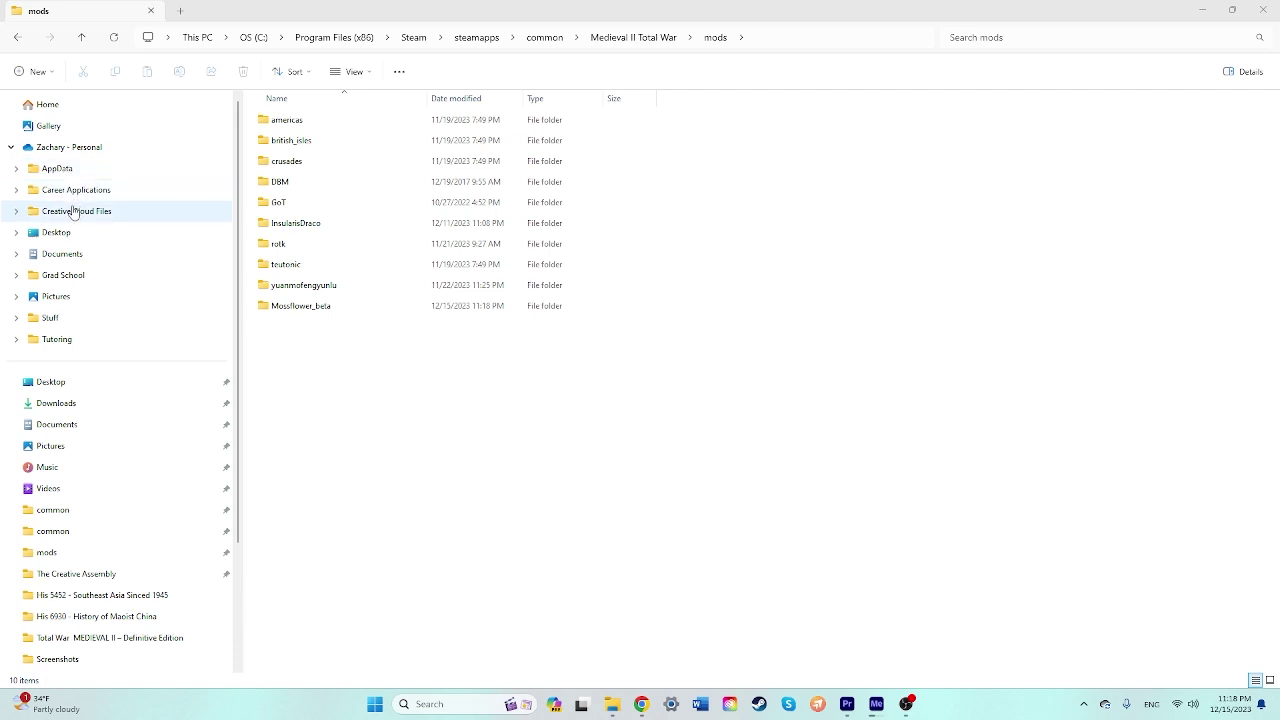
click(56, 403)
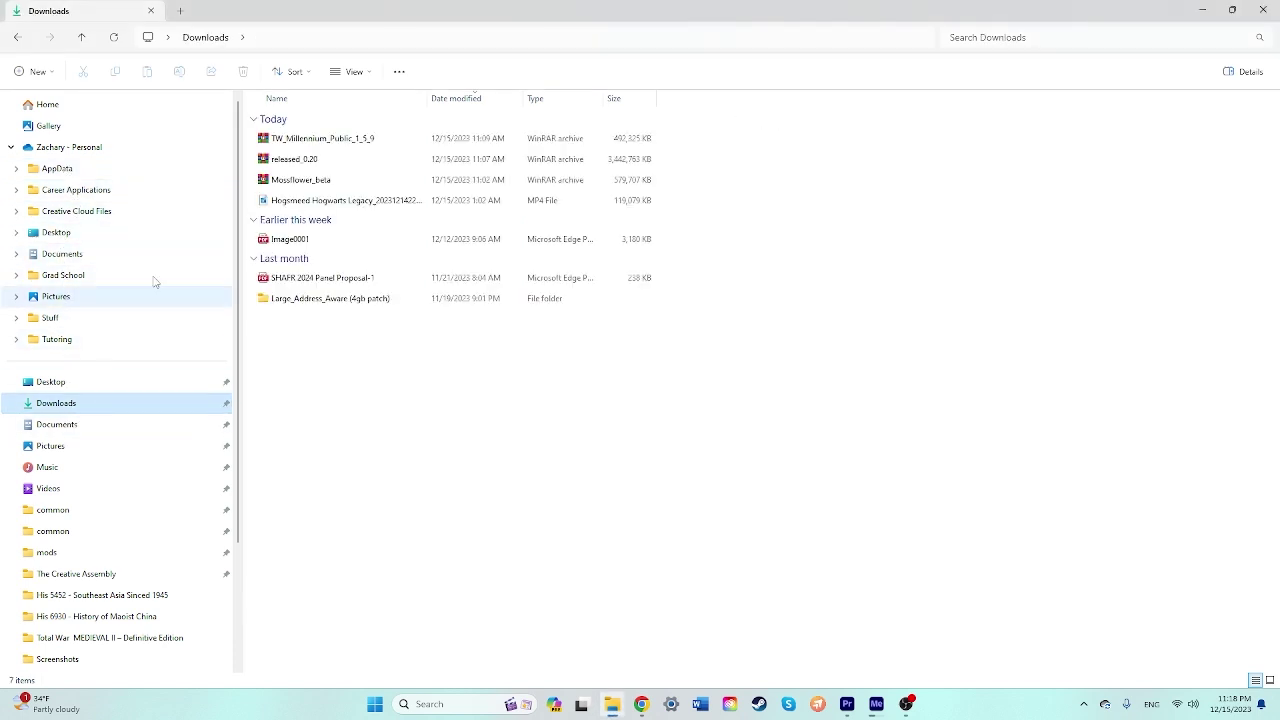
click(307, 182)
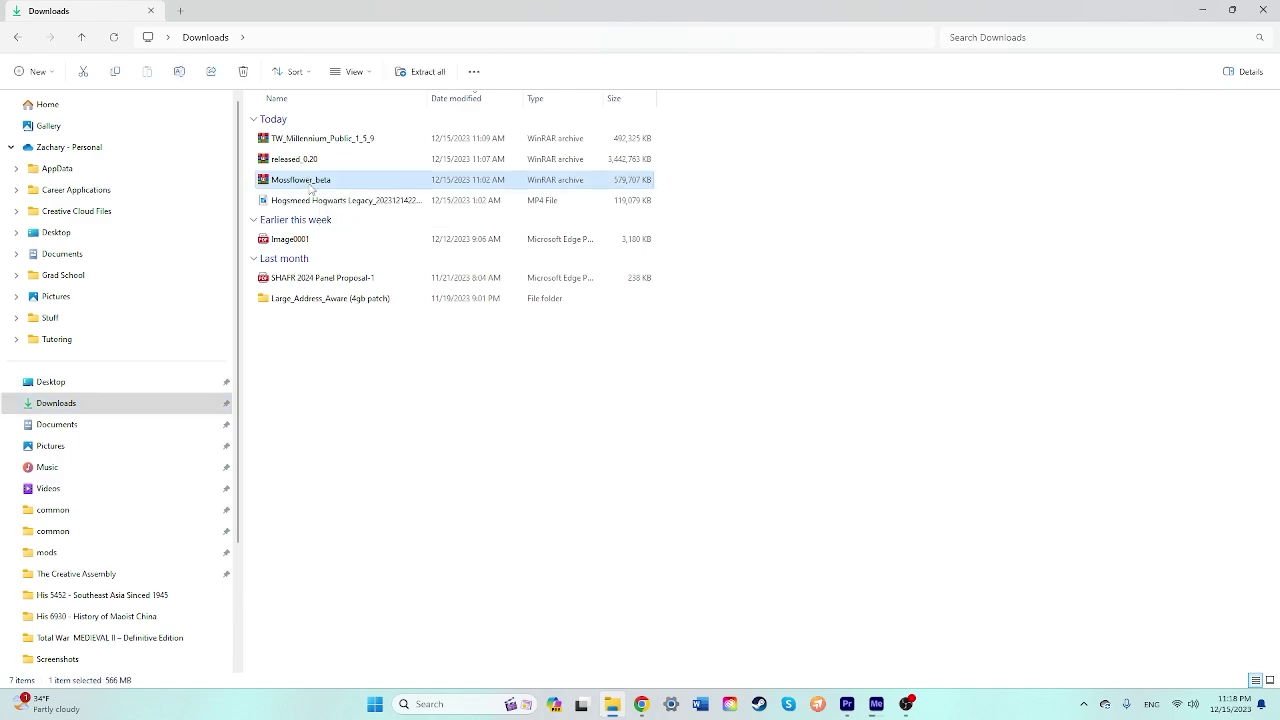
double_click(310, 185)
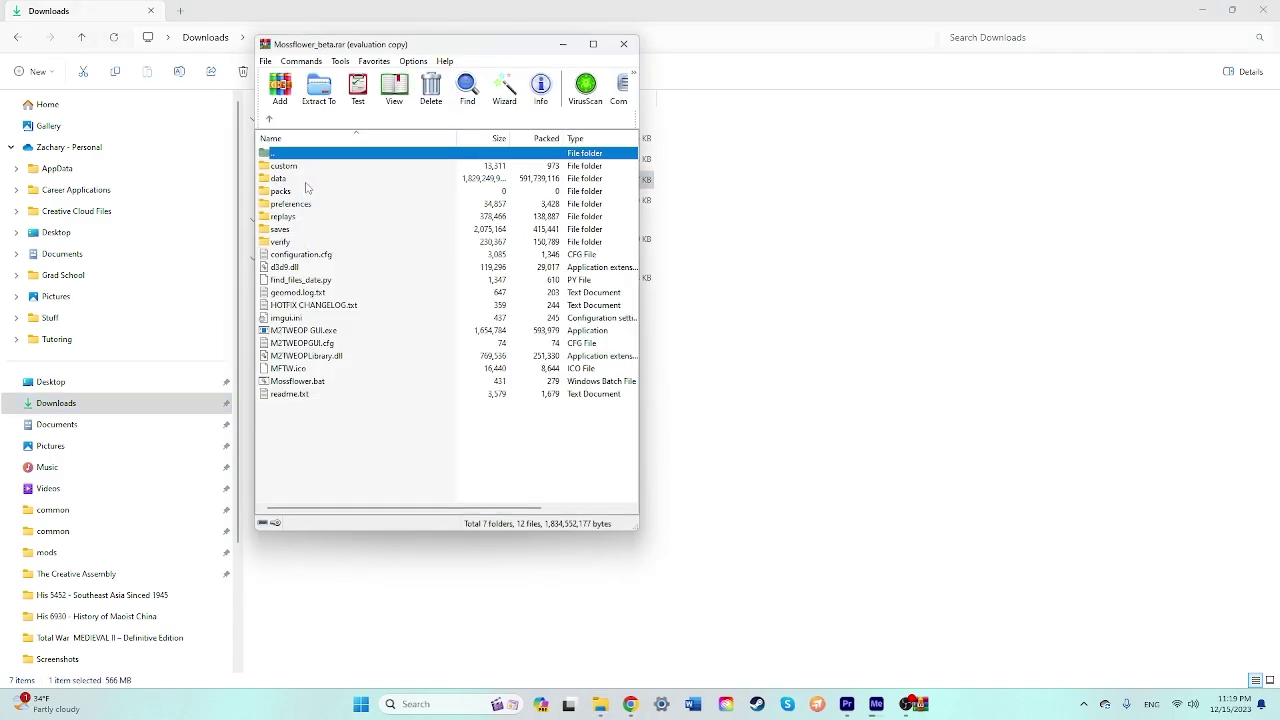
Select all folders and files in the archive and start extracting them to a specified folder.
drag(375, 414, 278, 177)
click(548, 235)
click(350, 446)
drag(371, 431, 288, 177)
right_click(288, 177)
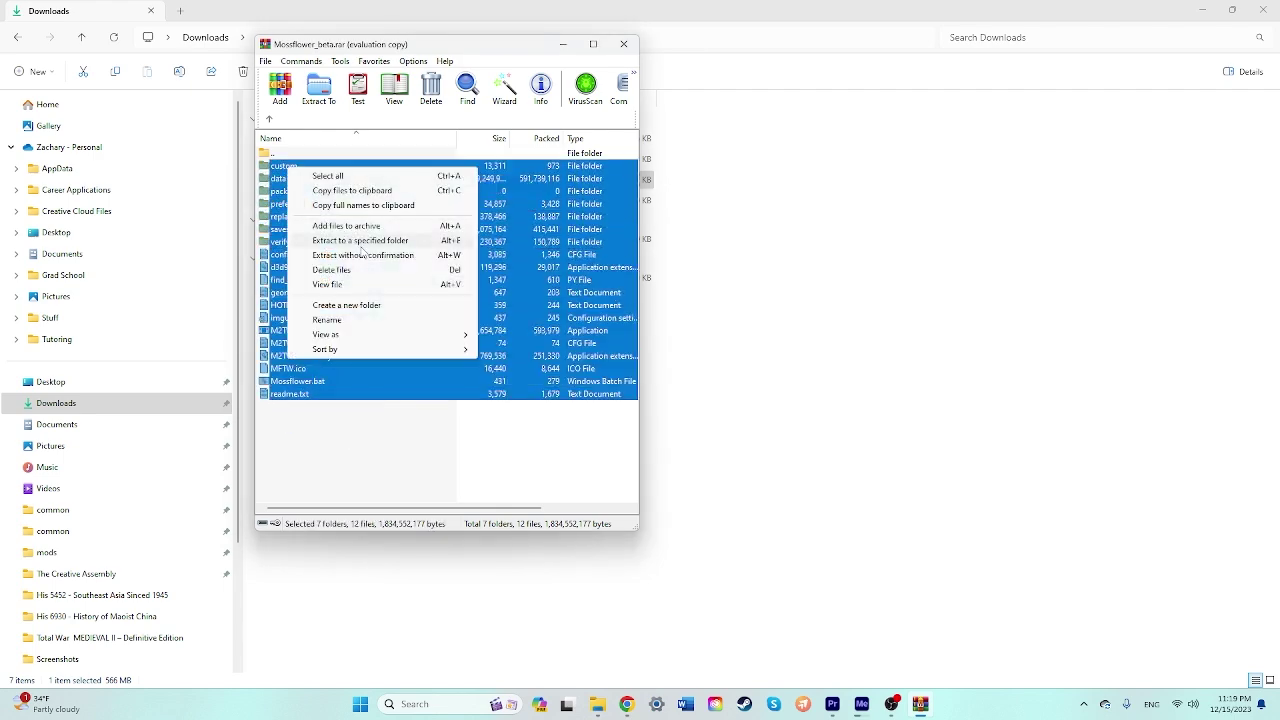
click(358, 243)
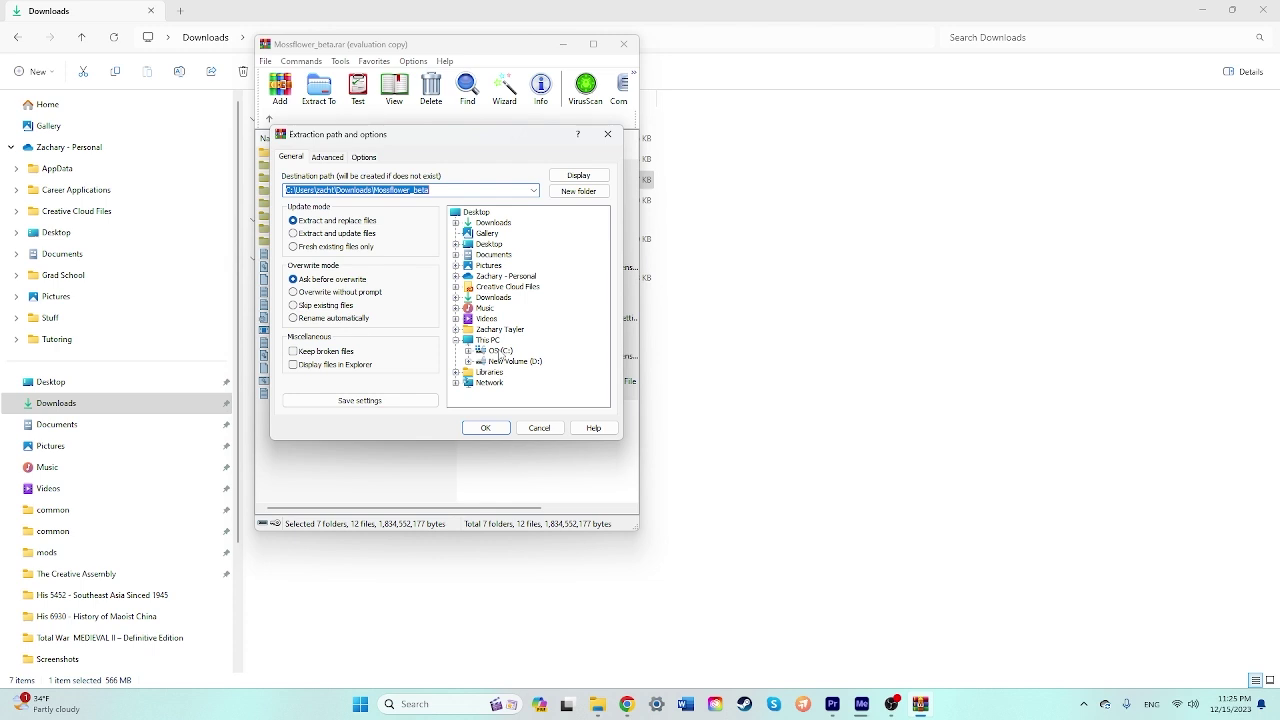
Browse the extraction destination to C:\Program Files (x86)\Steam\steamapps\common.
click(500, 351)
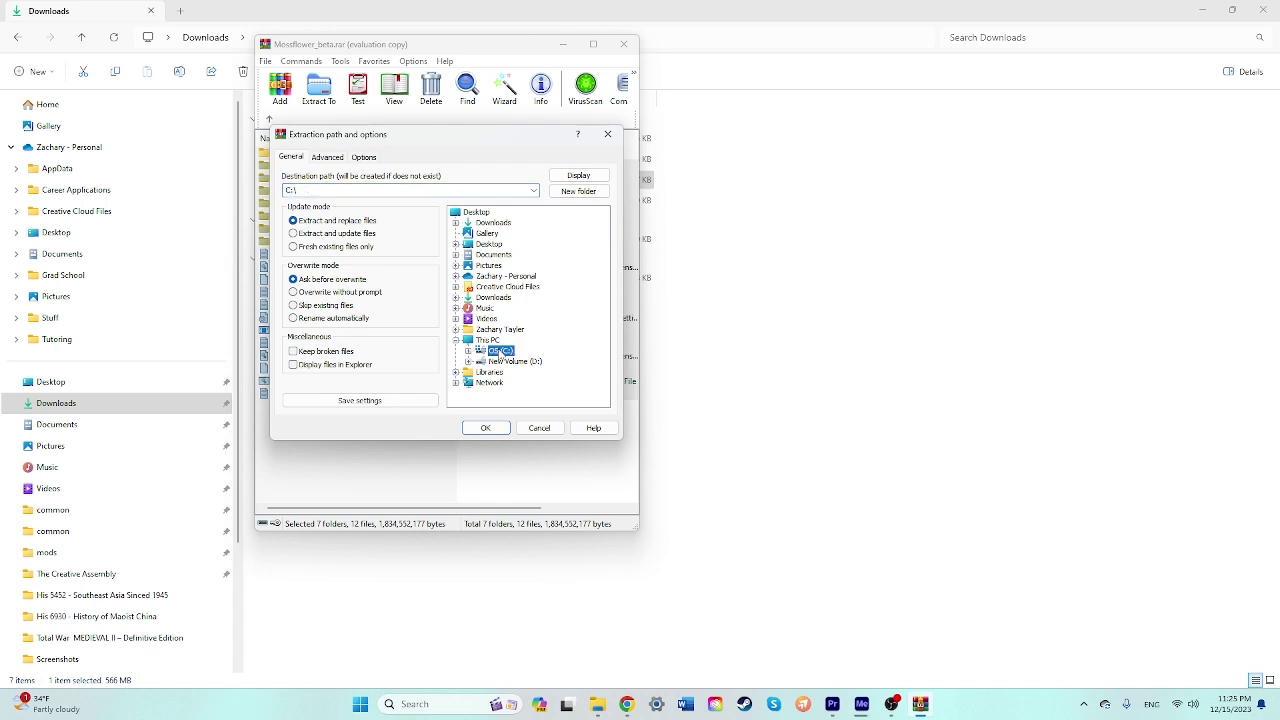
double_click(500, 351)
double_click(522, 353)
scroll(533, 355, down, 3)
double_click(524, 254)
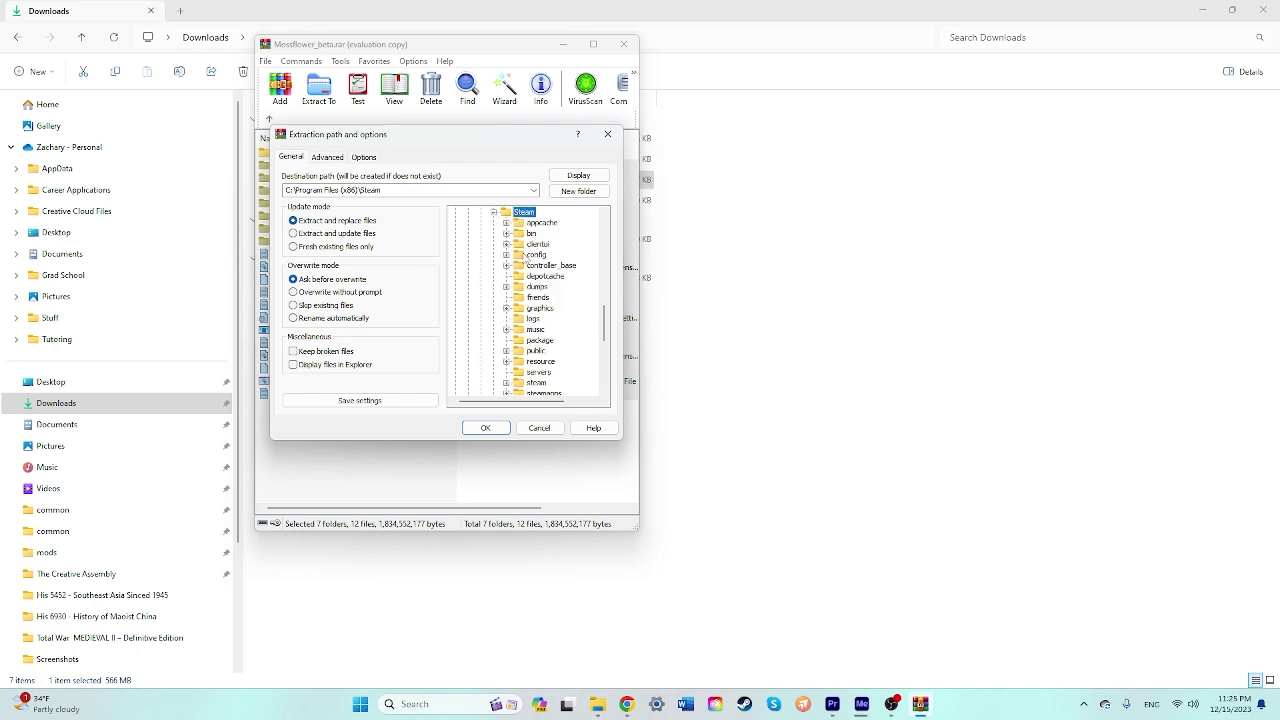
scroll(540, 300, down, 3)
click(537, 287)
double_click(546, 297)
double_click(552, 309)
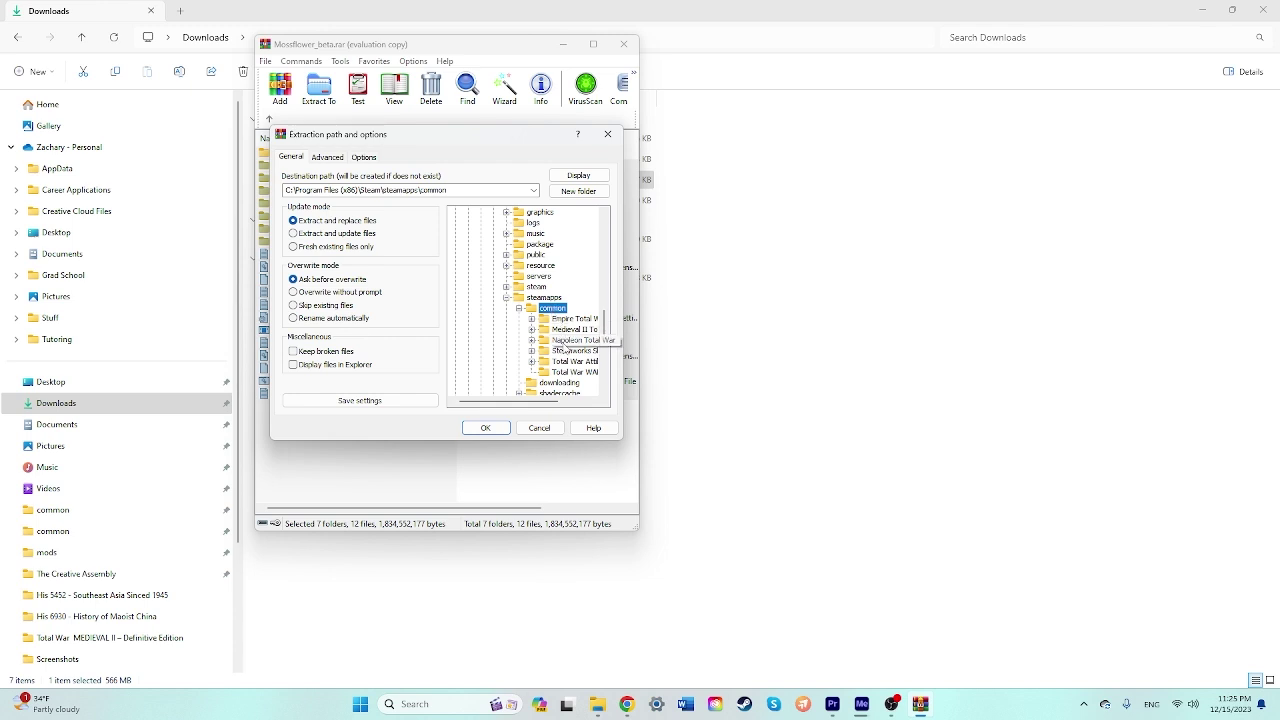
Extract the files into Mossflower_beta inside Medieval II Total War's mods folder, and close the archive.
double_click(567, 331)
double_click(569, 319)
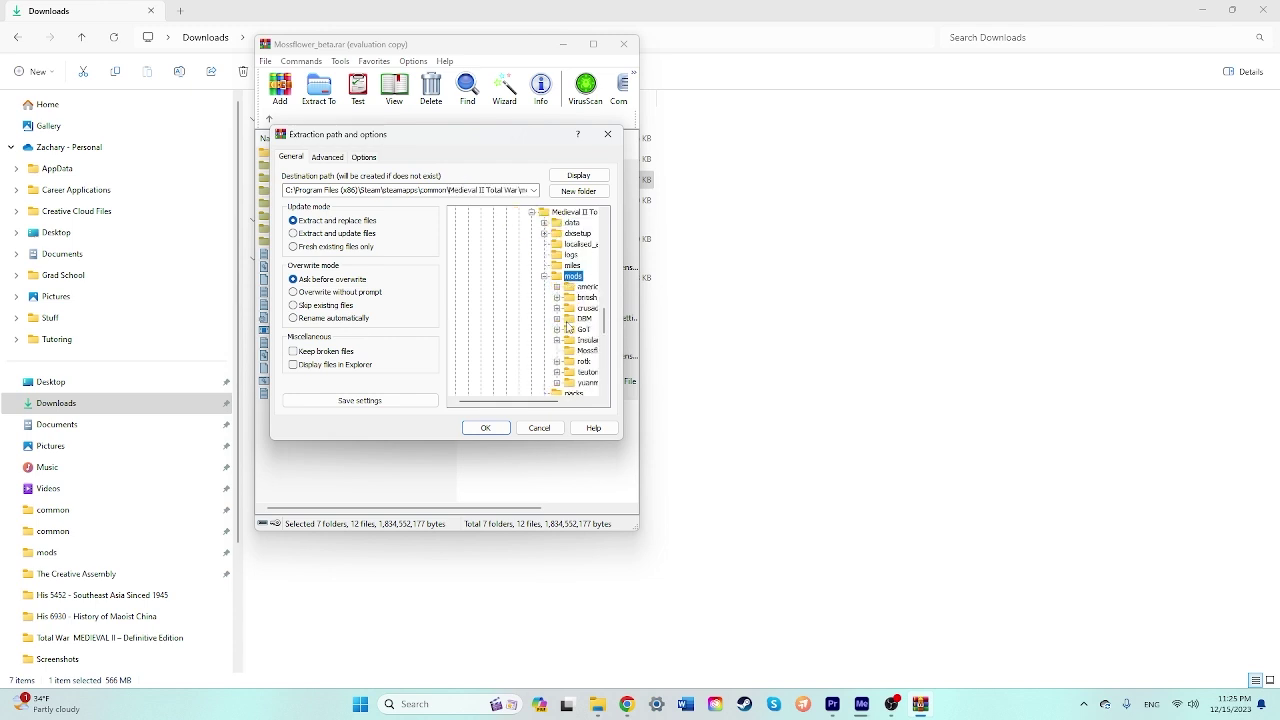
drag(548, 402, 577, 401)
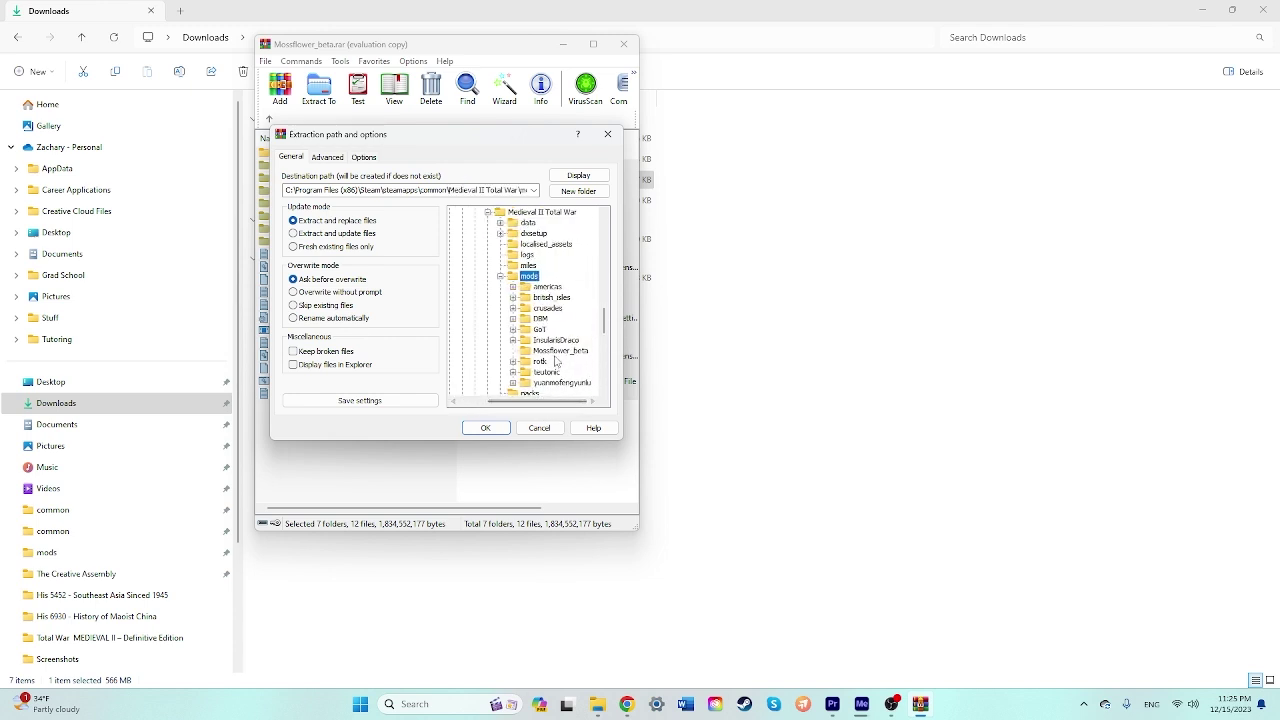
click(558, 350)
click(483, 428)
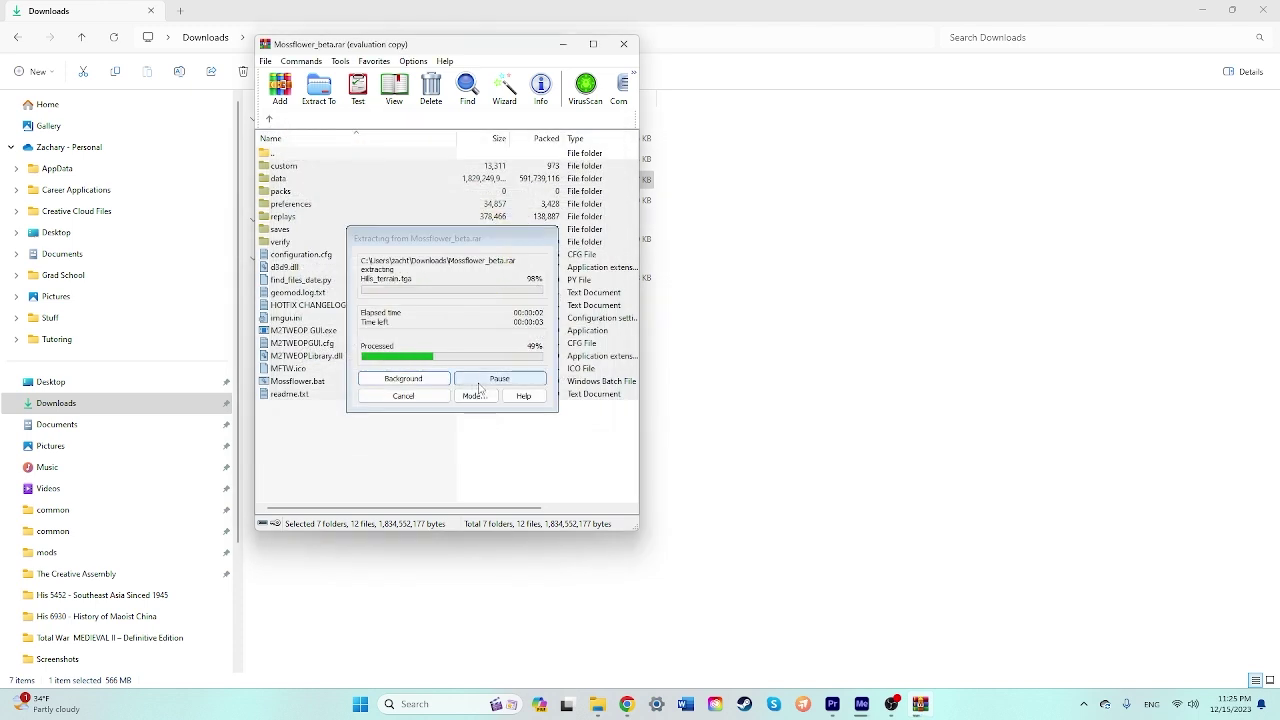
click(423, 428)
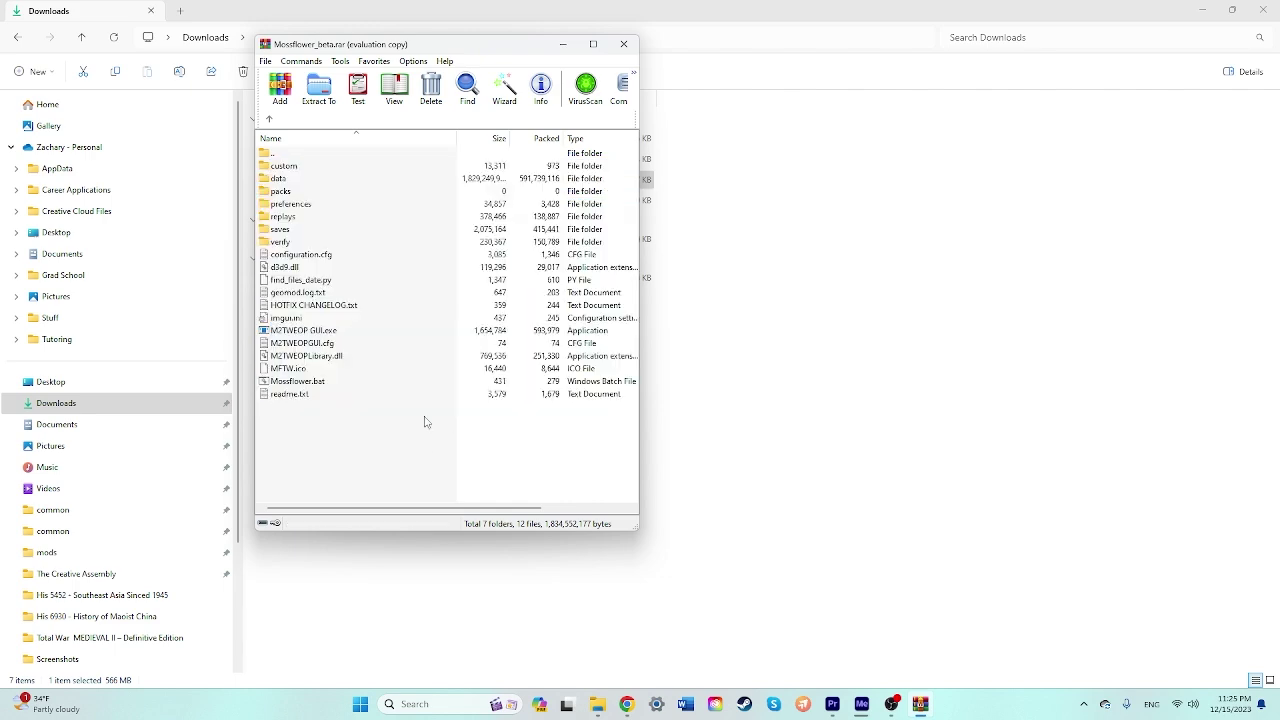
click(625, 45)
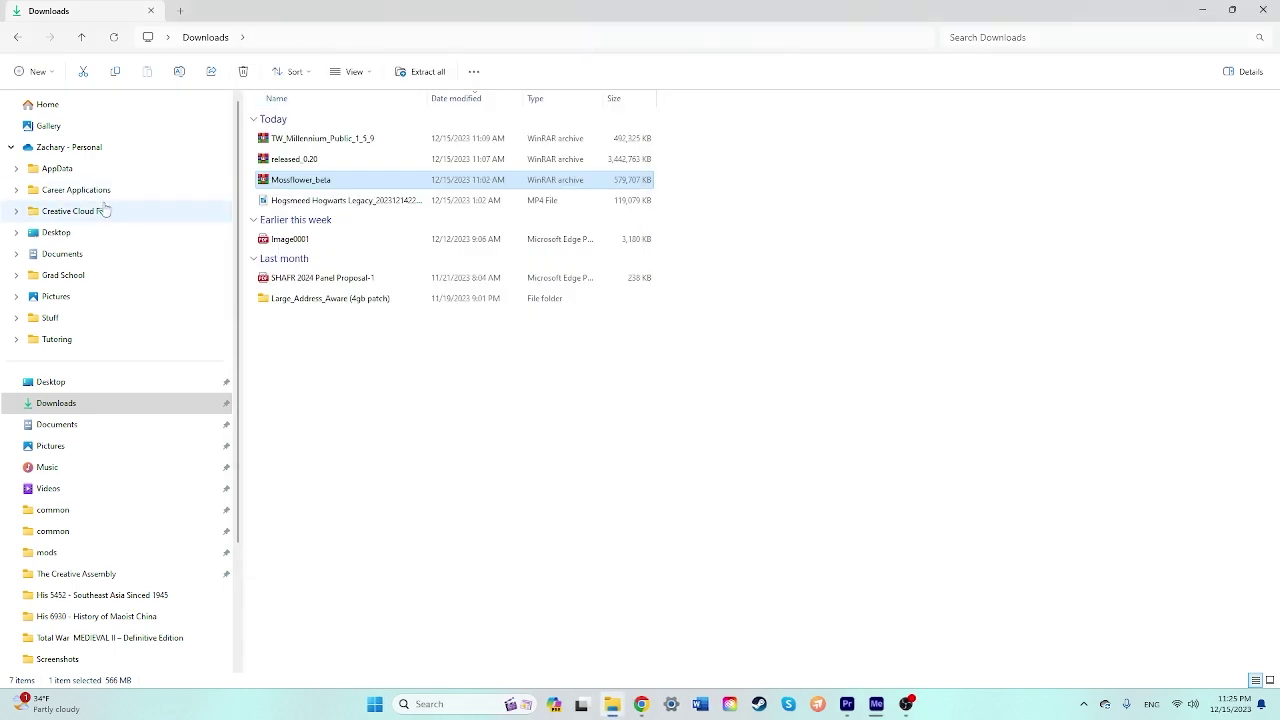
Open the Mossflower_beta folder inside Medieval II Total War's mods folder.
scroll(75, 420, down, 2)
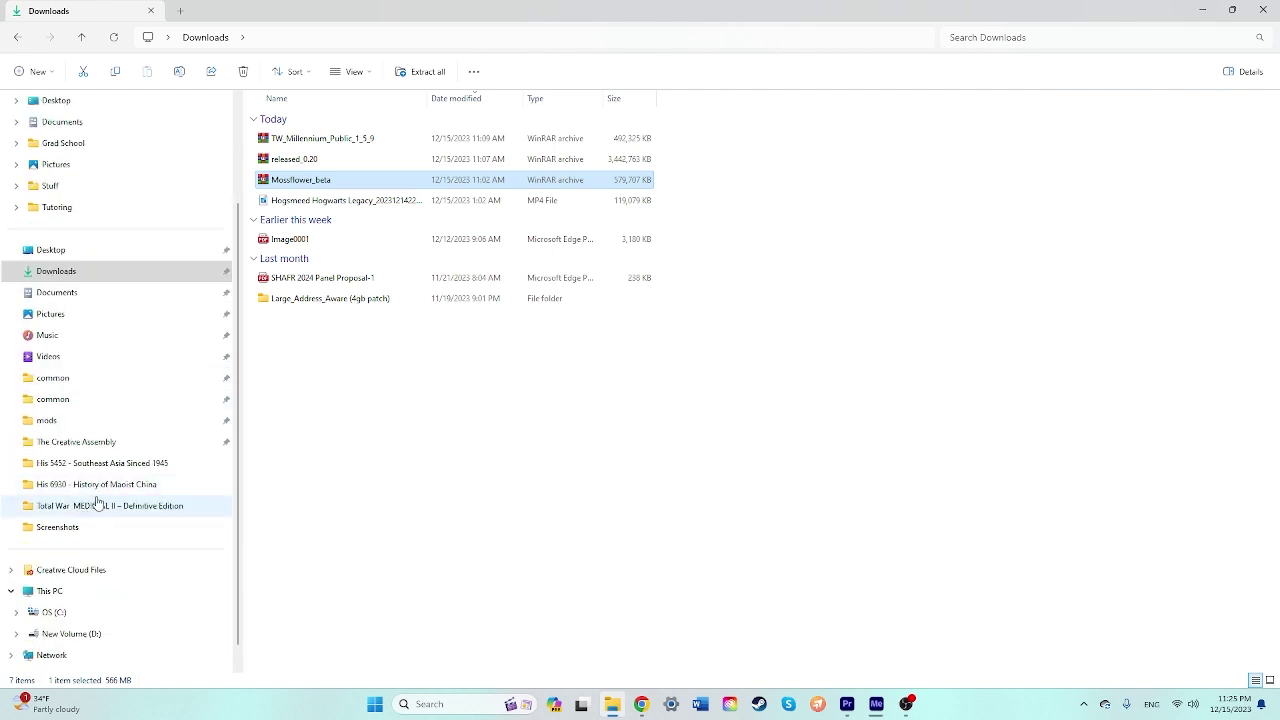
scroll(92, 490, down, 1)
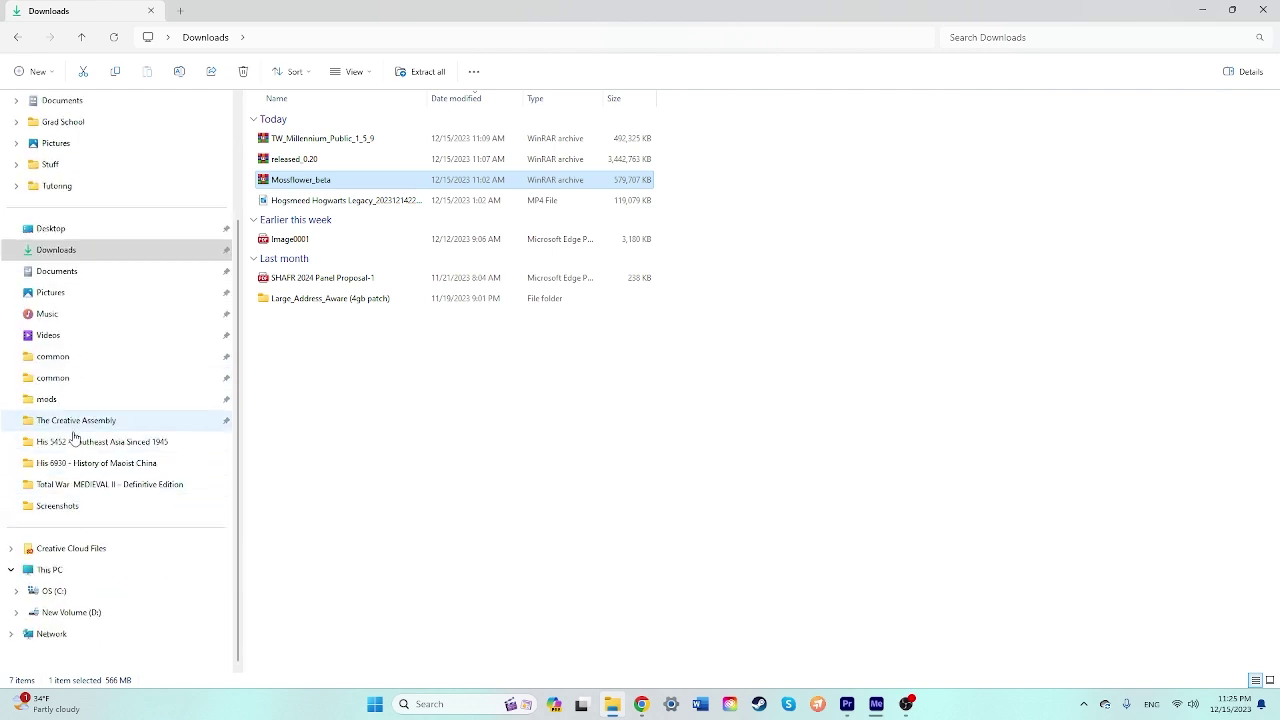
click(70, 400)
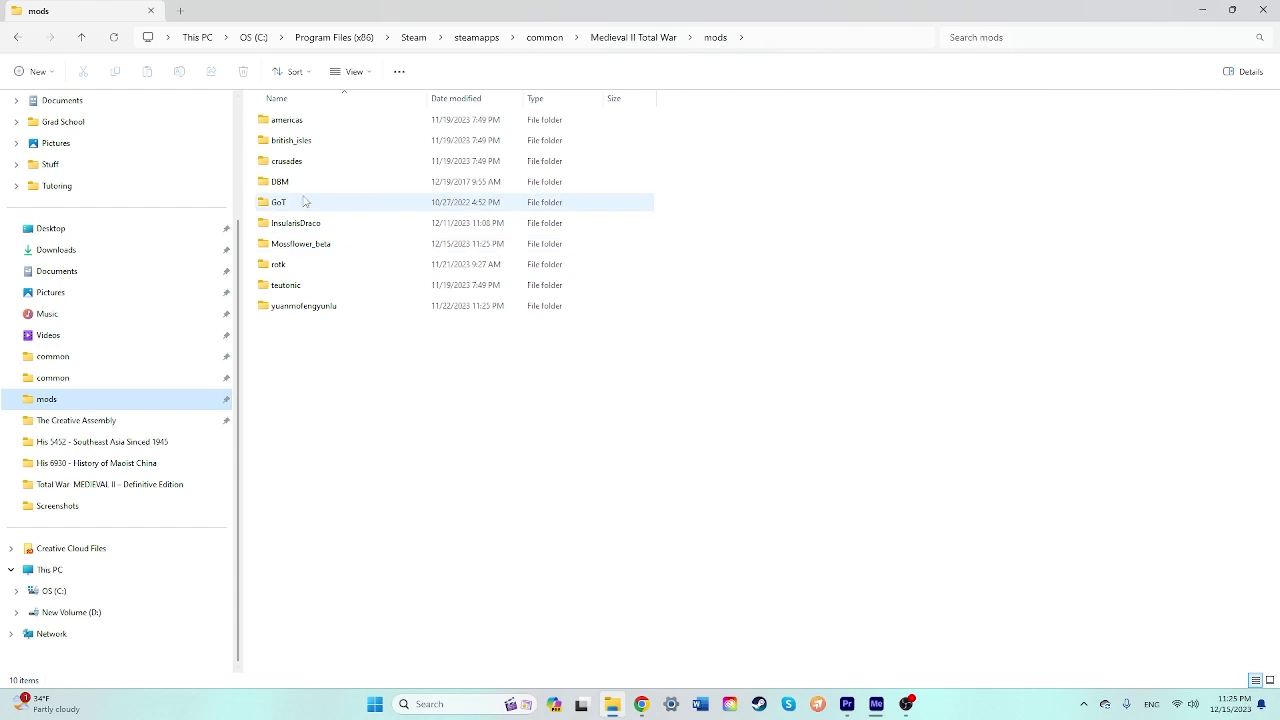
double_click(293, 251)
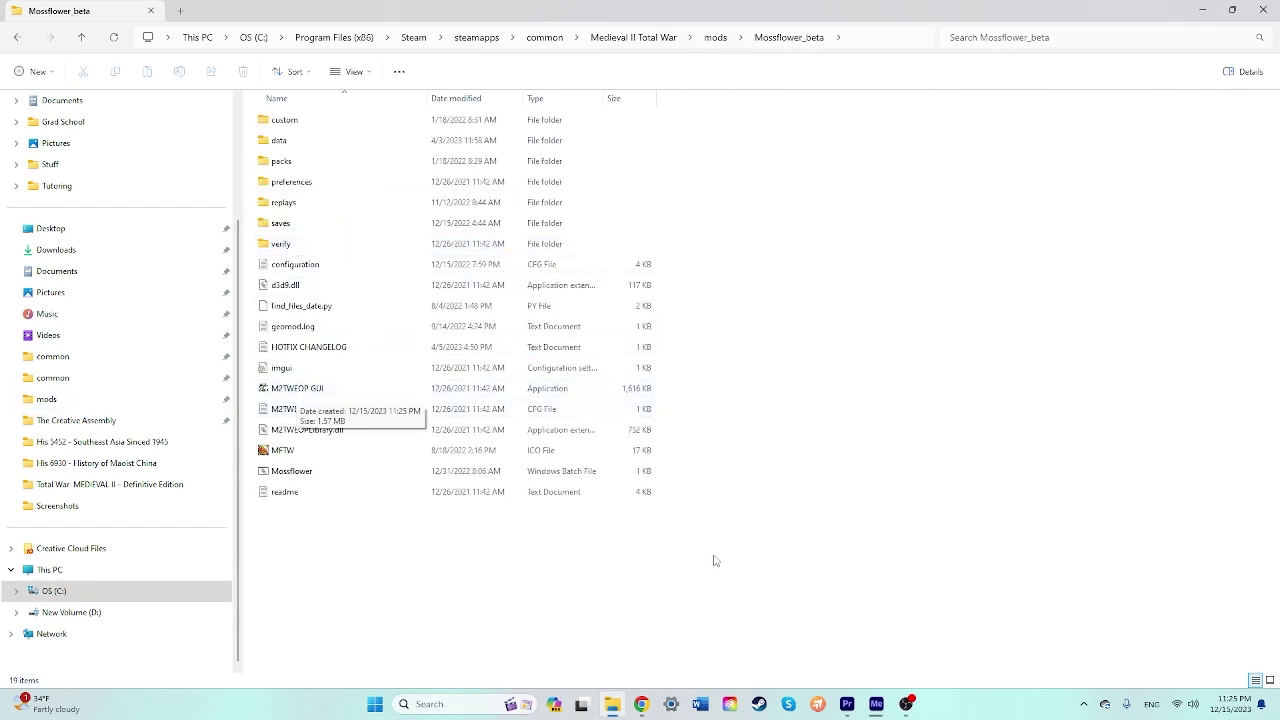
Launch the M2TWEOP GUI application from the Mossflower_beta folder and run the mod.
click(324, 396)
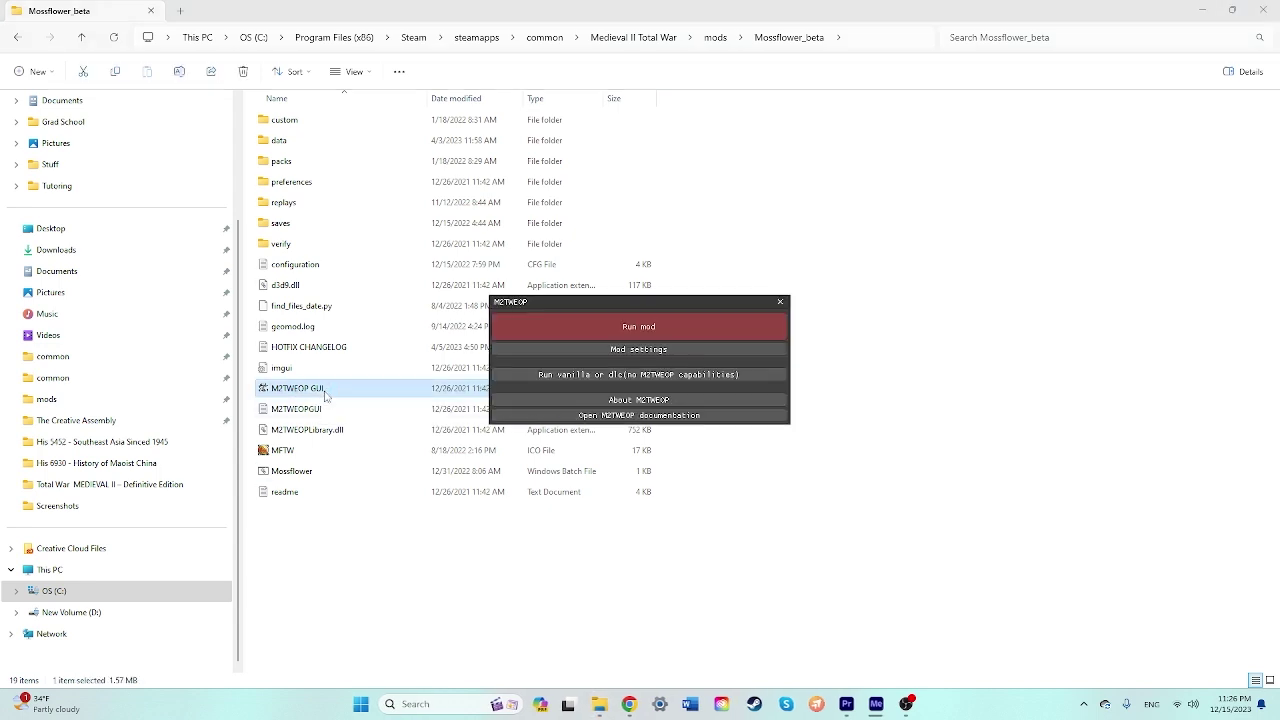
click(640, 327)
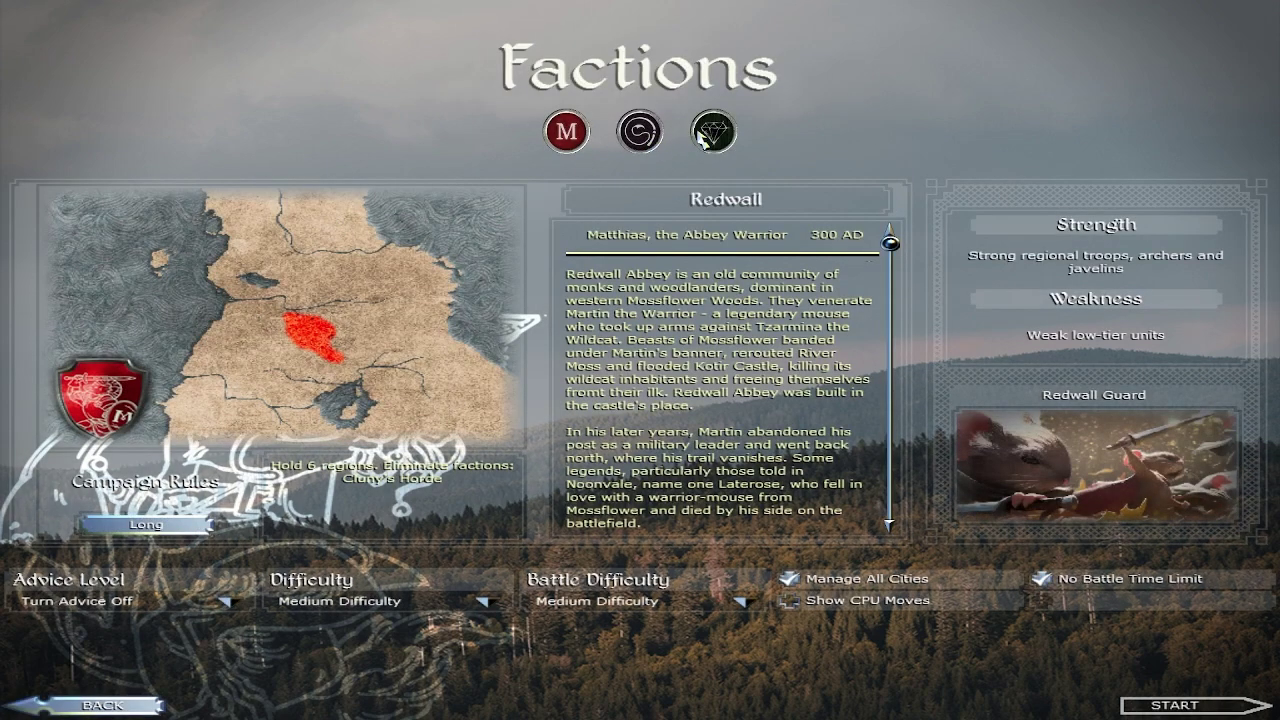
Look through the three selectable campaign factions, switching between Guosim, Redwall and the spiral-emblem faction.
click(715, 132)
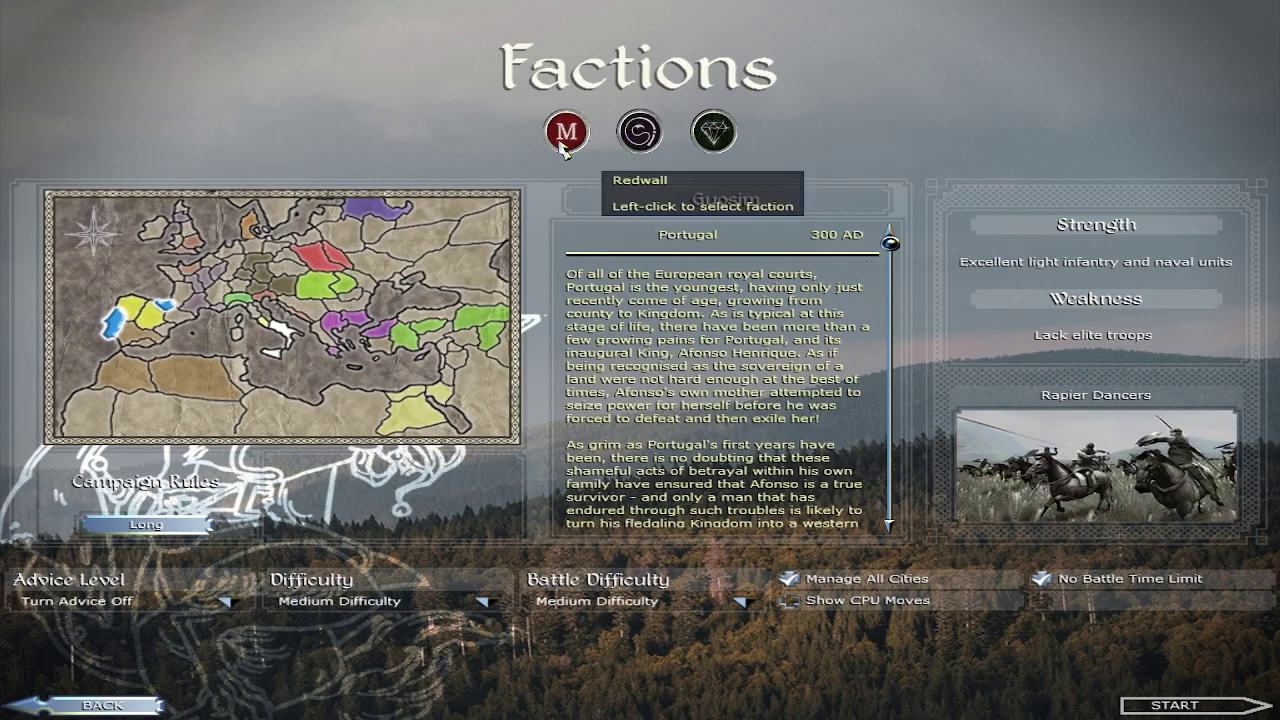
click(566, 132)
click(720, 135)
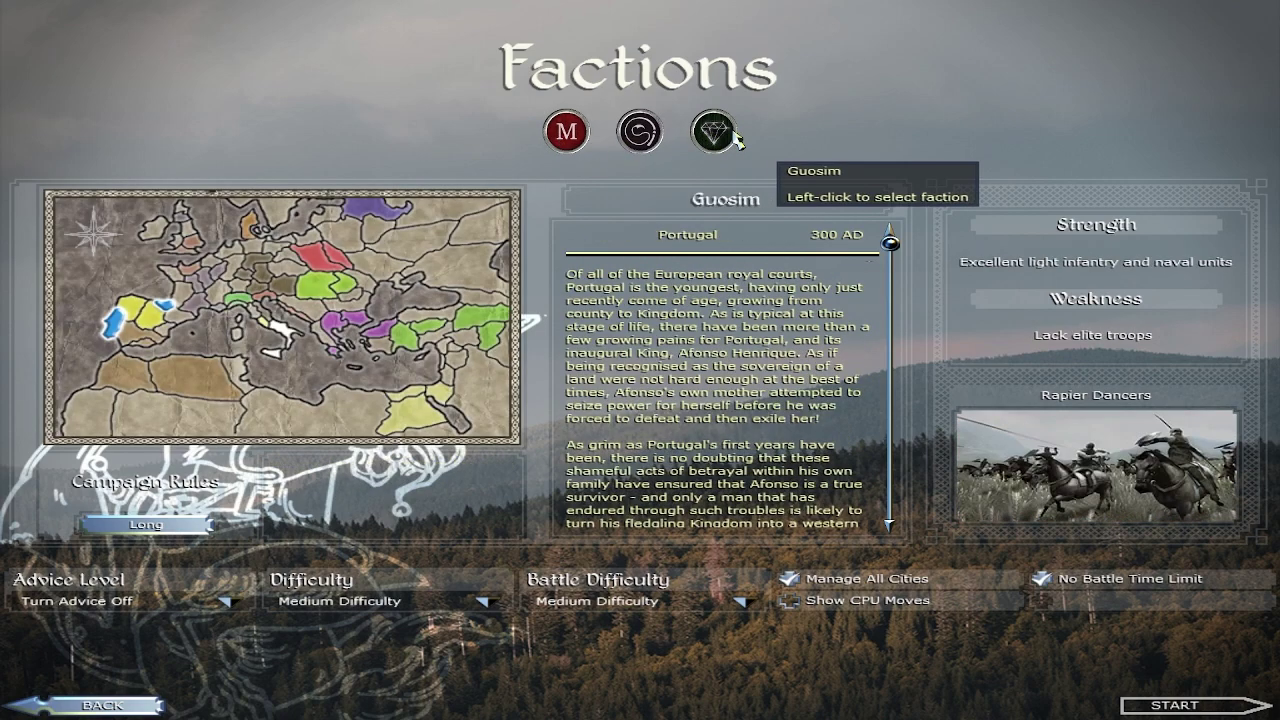
click(648, 142)
click(578, 145)
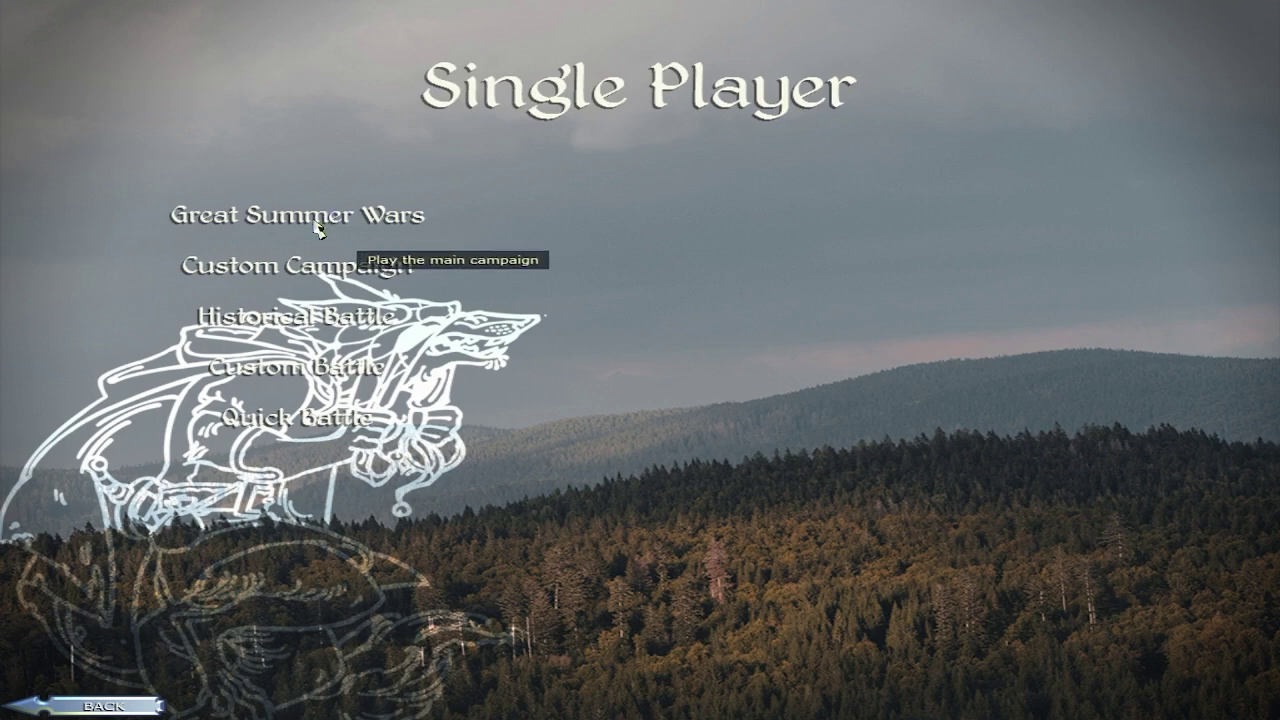
Open the Great Summer Wars campaign's faction selection and read further down the Redwall faction description.
click(316, 228)
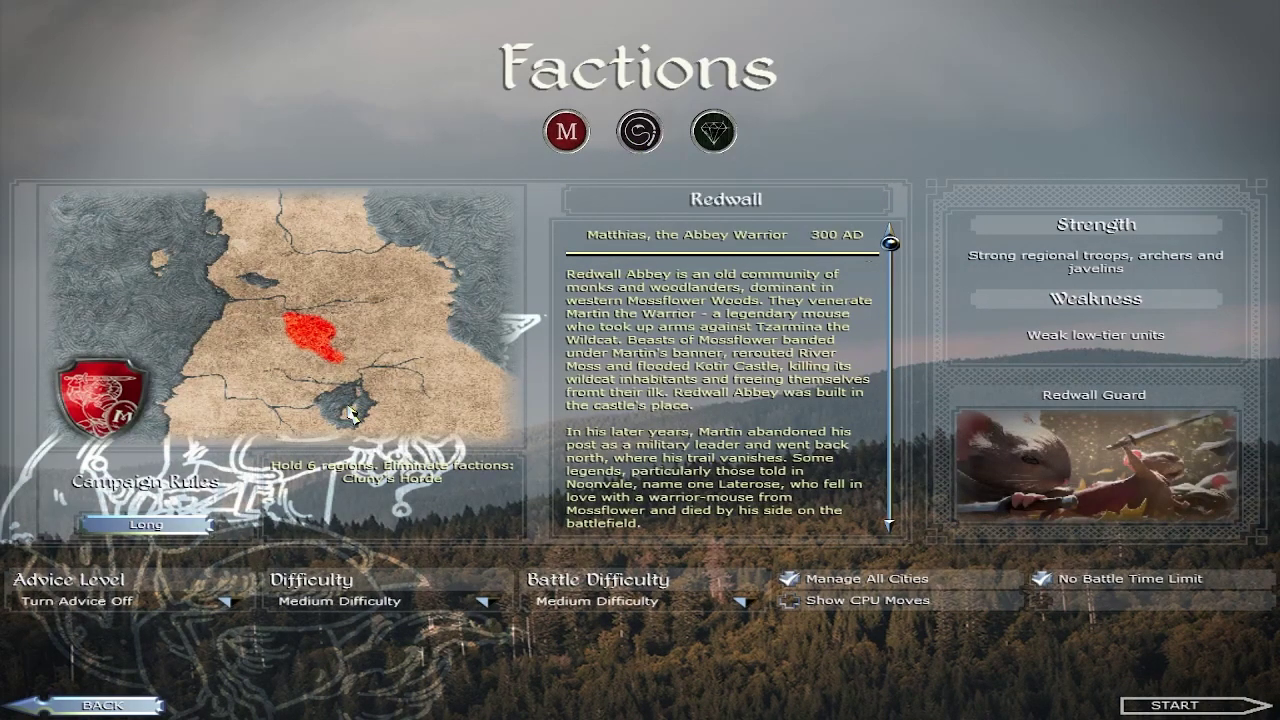
drag(890, 242, 890, 375)
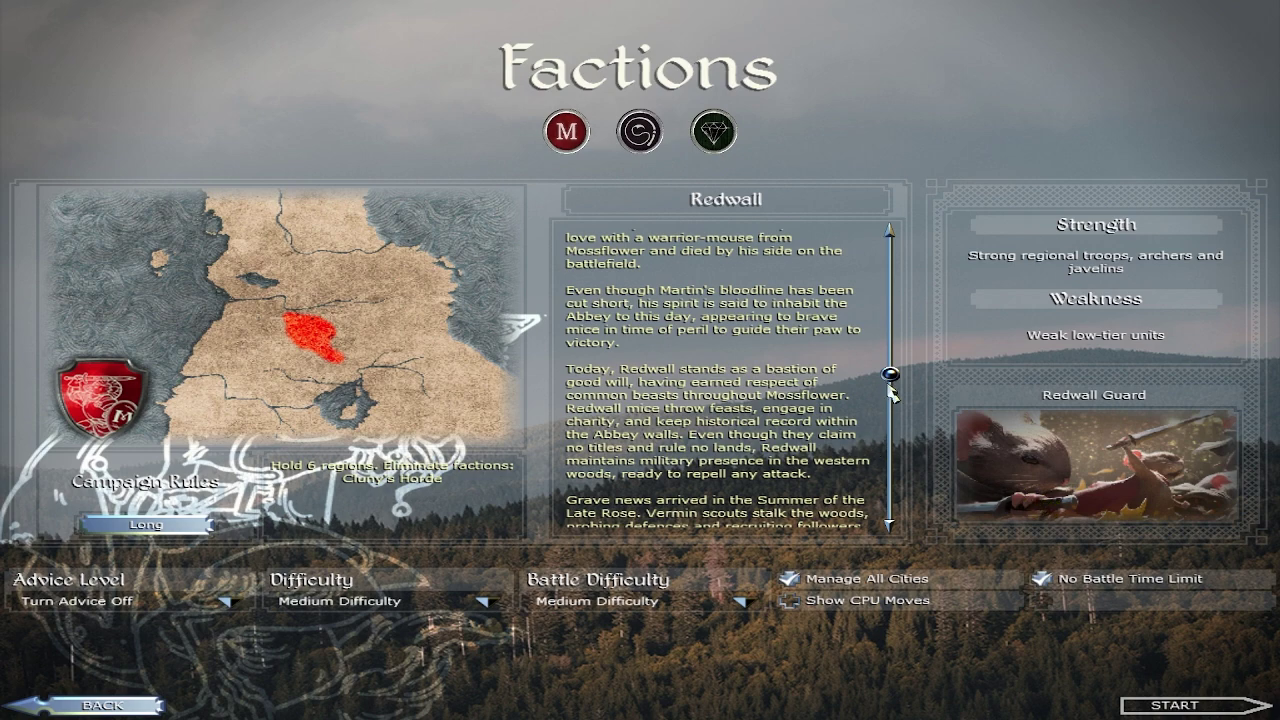
scroll(893, 395, down, 2)
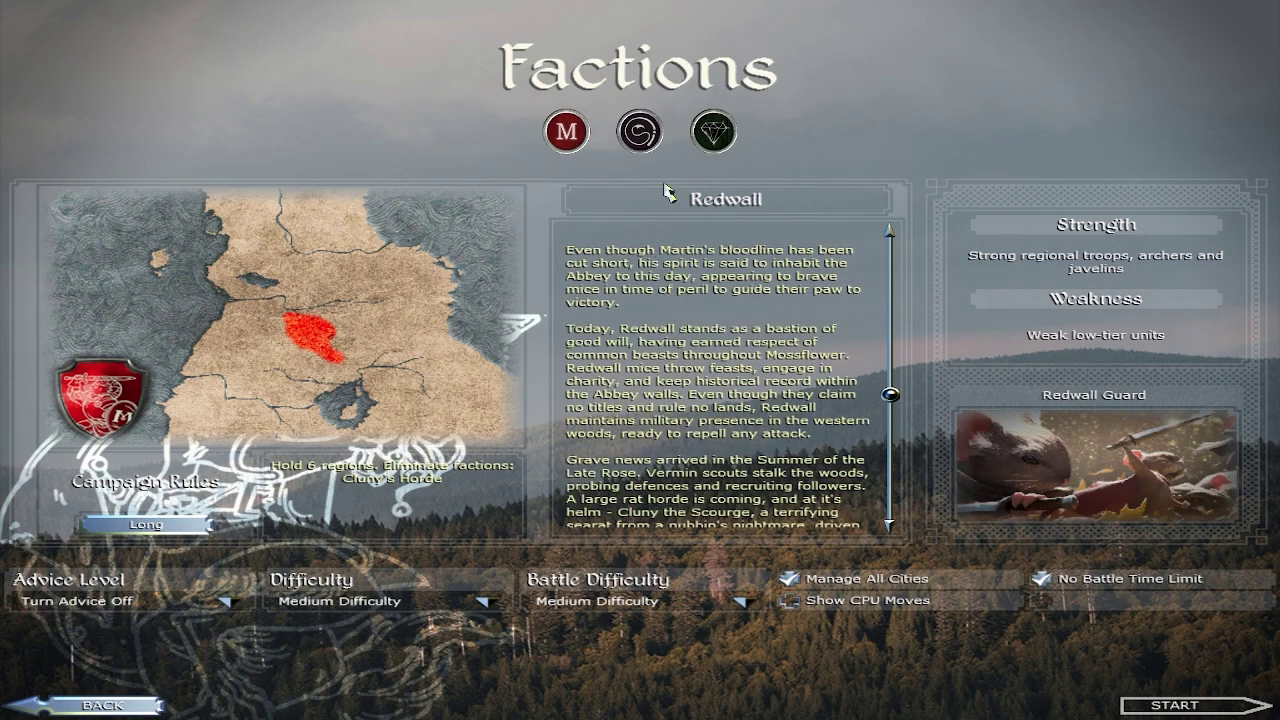